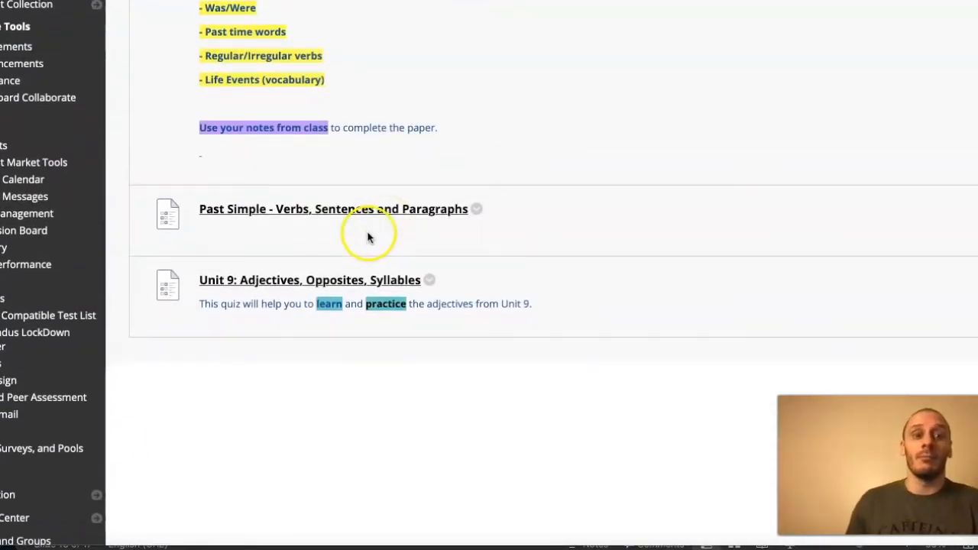
- Open the "Unit 9: Adjectives, Opposites, Syllables" quiz and continue into the test preview
left_click(255, 384)
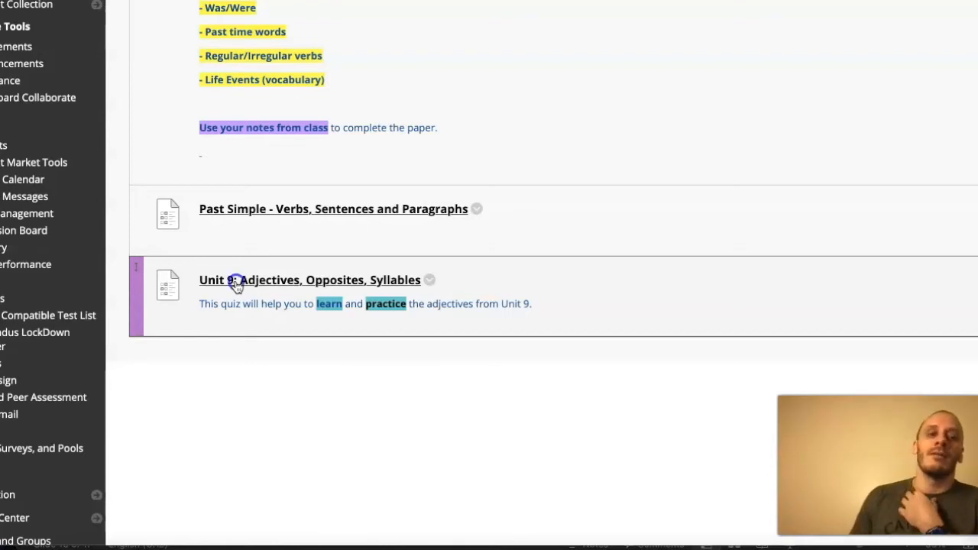
left_click(236, 281)
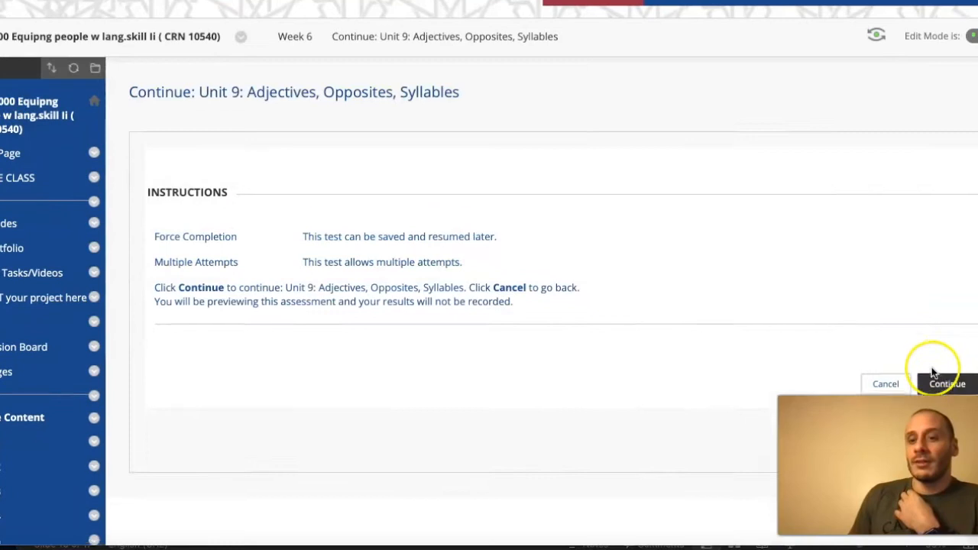
scroll(932, 372, "down", 1)
left_click(949, 362)
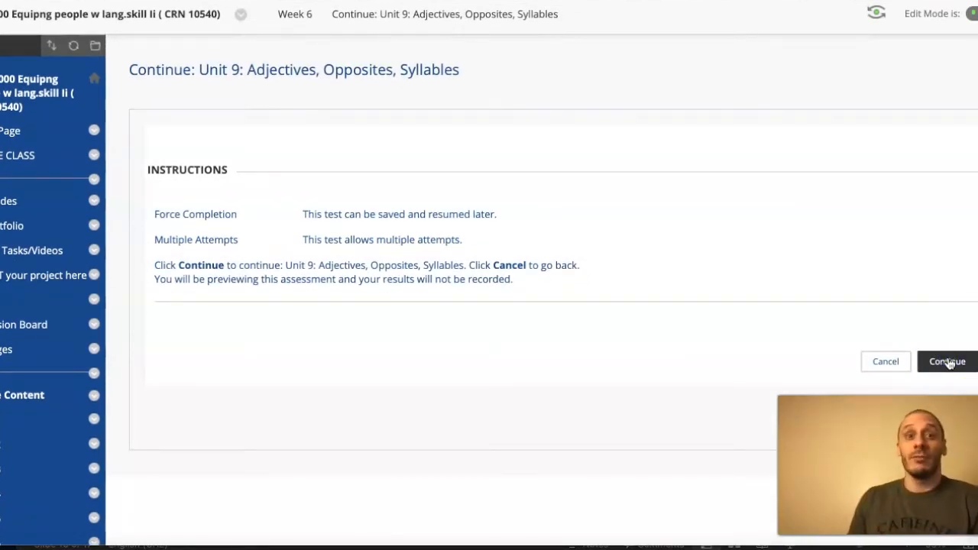
- Enter "slow" as the opposite of "Fast" in question 1
scroll(538, 285, "down", 4)
scroll(538, 290, "down", 2)
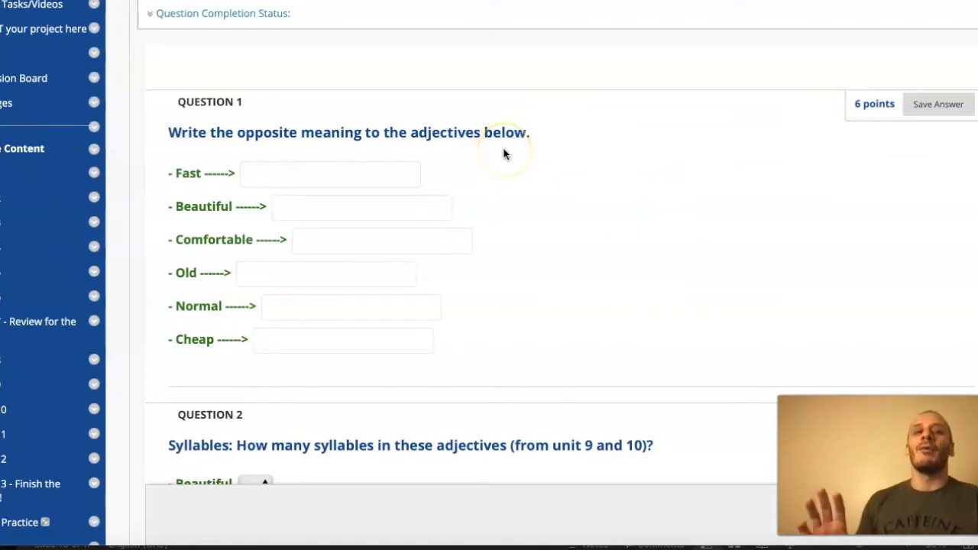
left_click(249, 173)
type("slow")
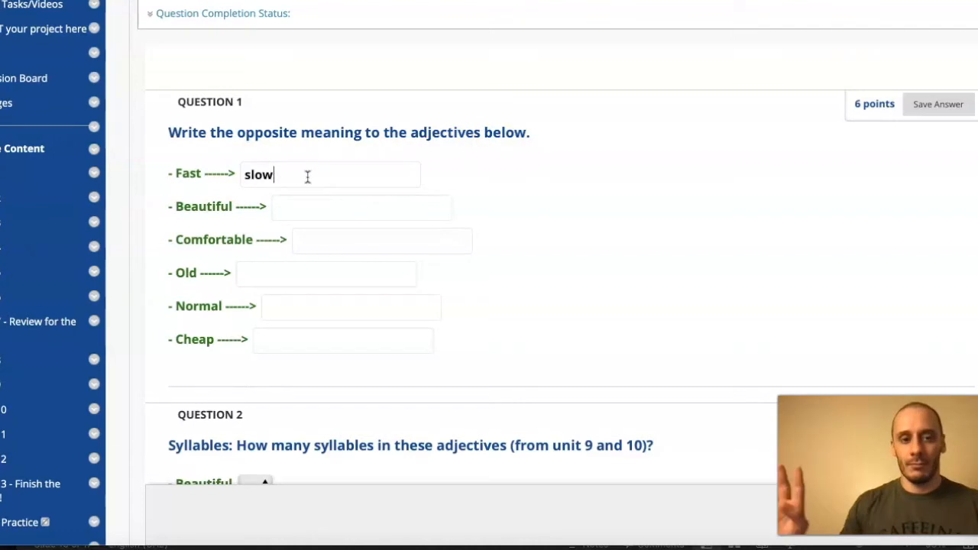
- Set the number of syllables for "Beautiful" to 3 in question 2
scroll(539, 203, "down", 2)
scroll(539, 203, "down", 3)
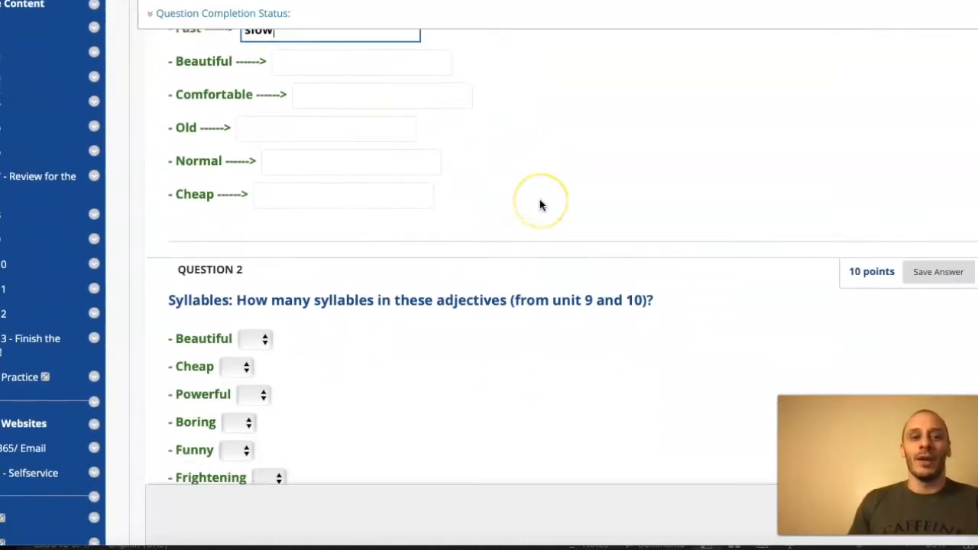
scroll(445, 225, "down", 2)
scroll(427, 204, "down", 1)
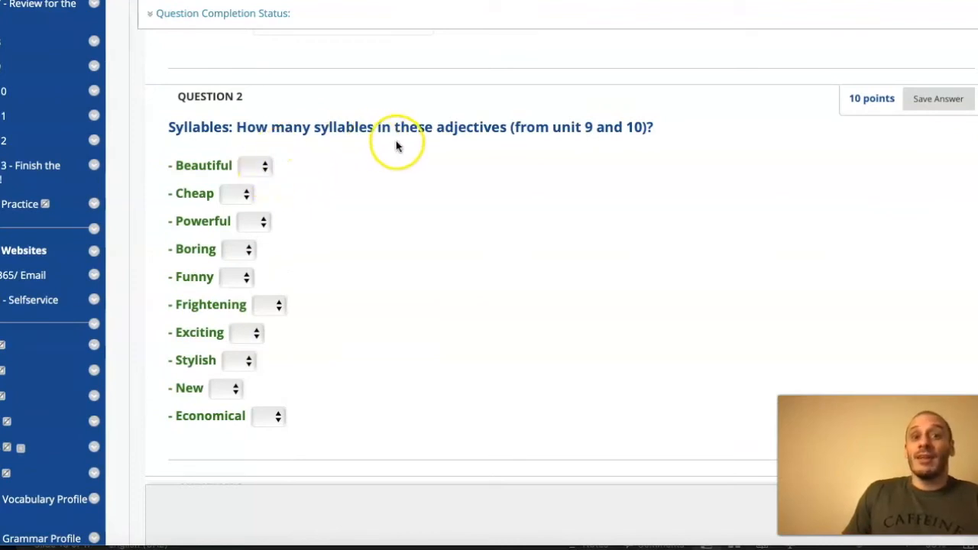
left_click(265, 168)
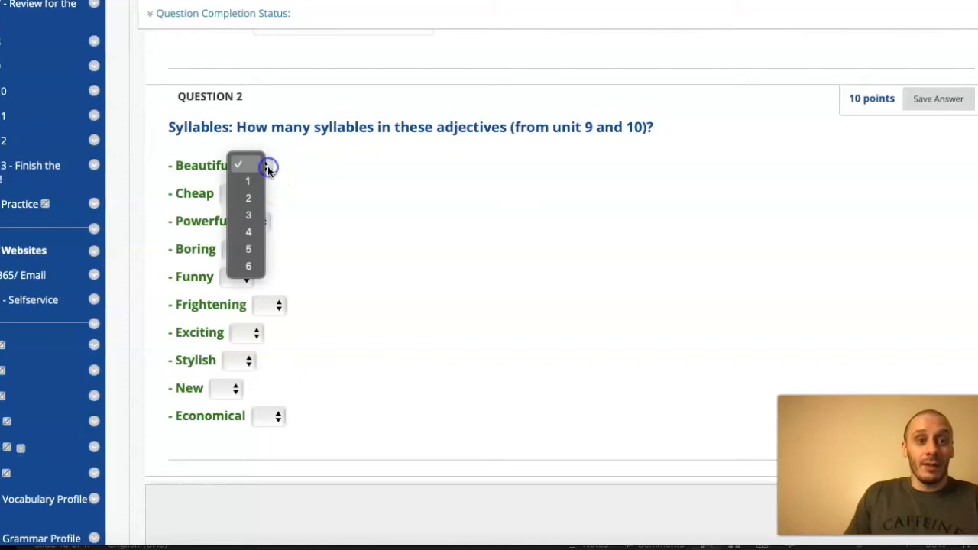
left_click(259, 215)
- In question 3, rank "Fashionable" as 1 and "Powerful" as 2 in the syllable order
scroll(334, 211, "down", 3)
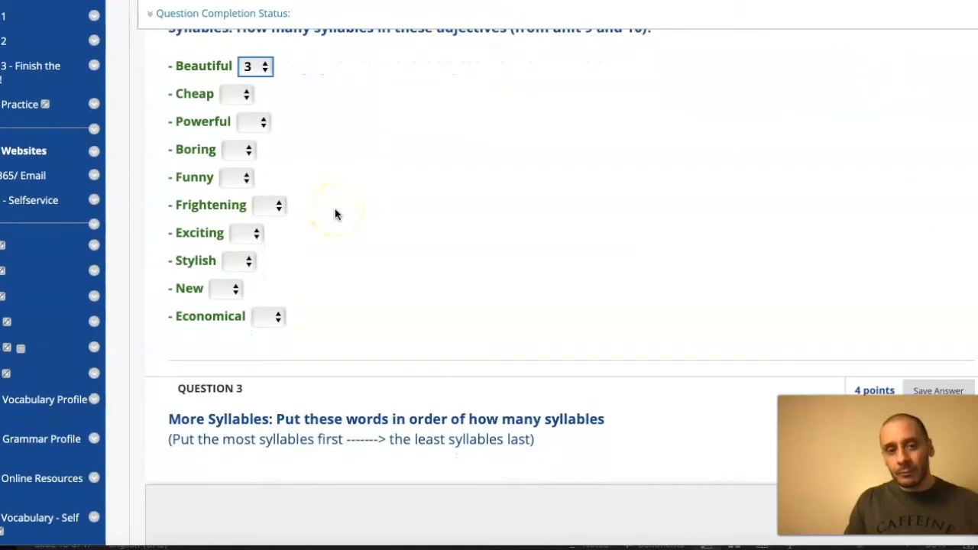
scroll(335, 210, "down", 3)
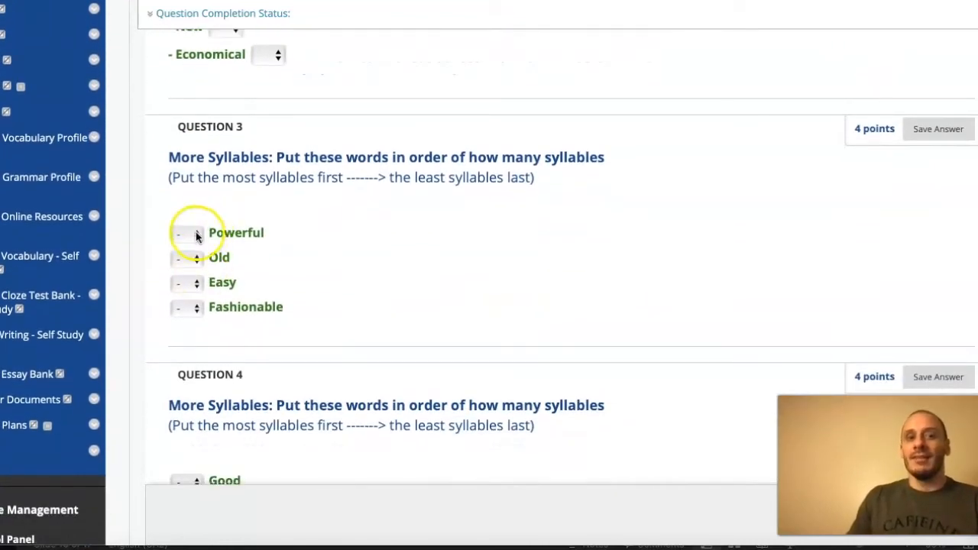
left_click(198, 238)
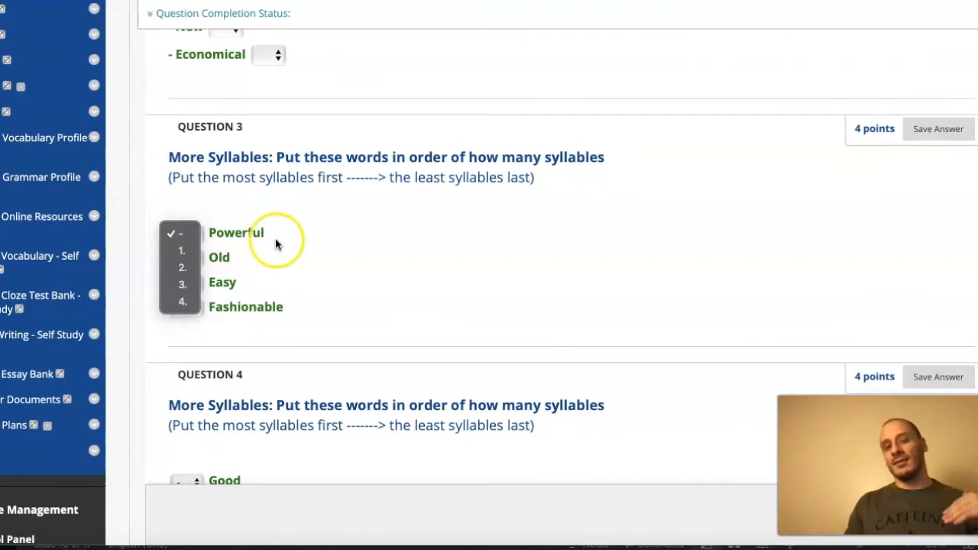
left_click(316, 277)
left_click(200, 306)
left_click(189, 324)
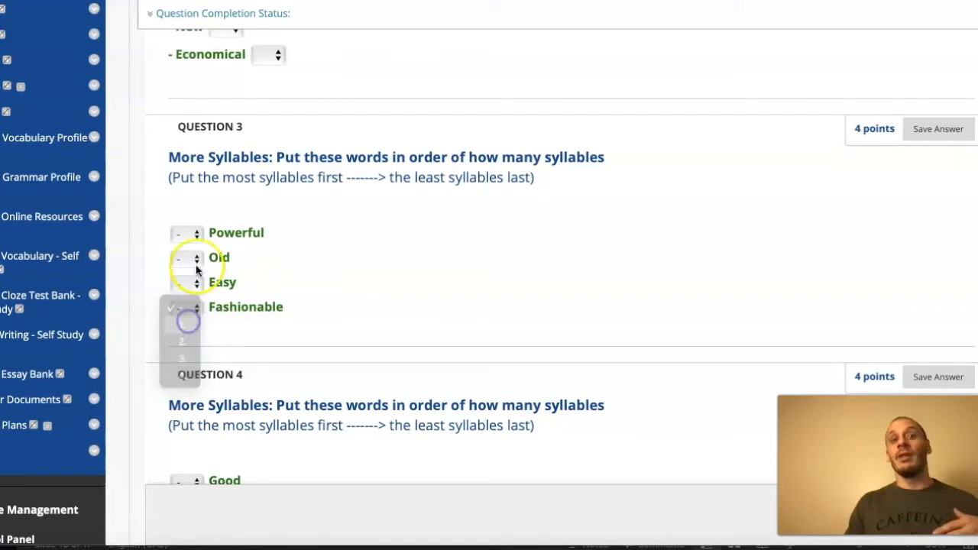
left_click(193, 235)
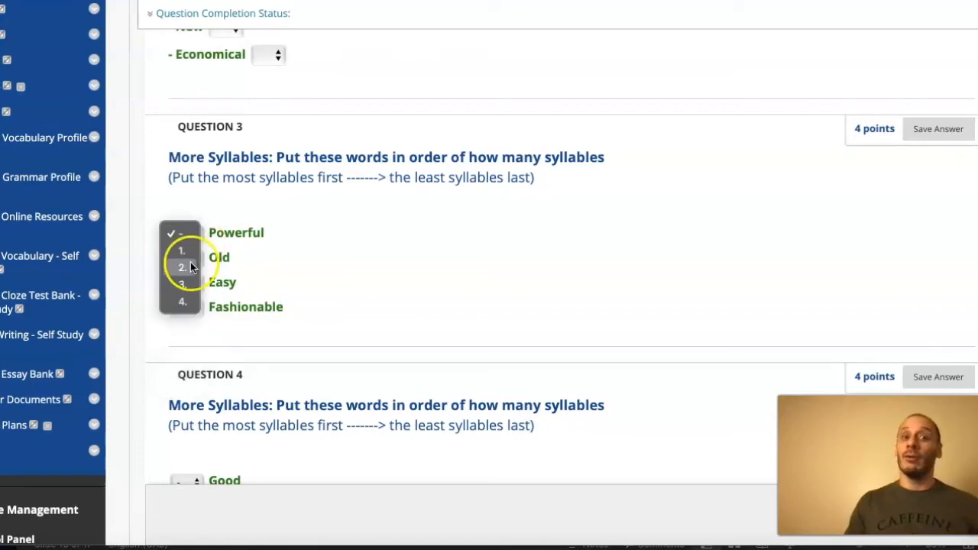
left_click(190, 267)
- Complete the question 3 syllable order by ranking "Easy" as 3 and "Old" as 4
left_click(190, 283)
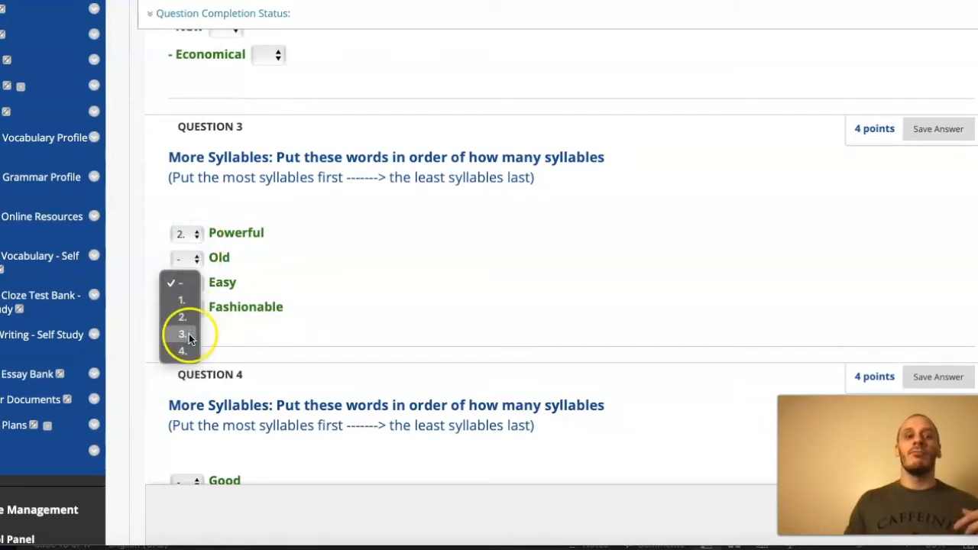
left_click(188, 334)
left_click(191, 264)
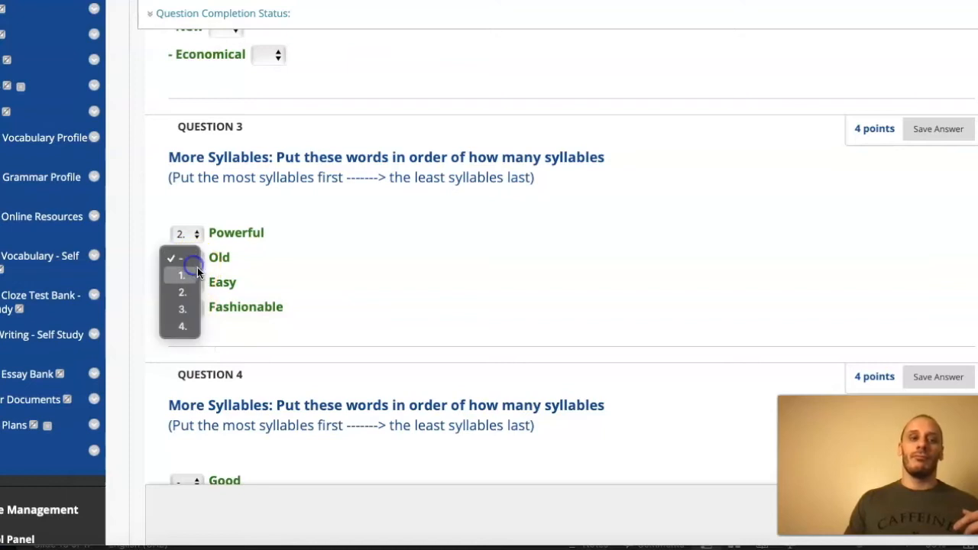
left_click(189, 327)
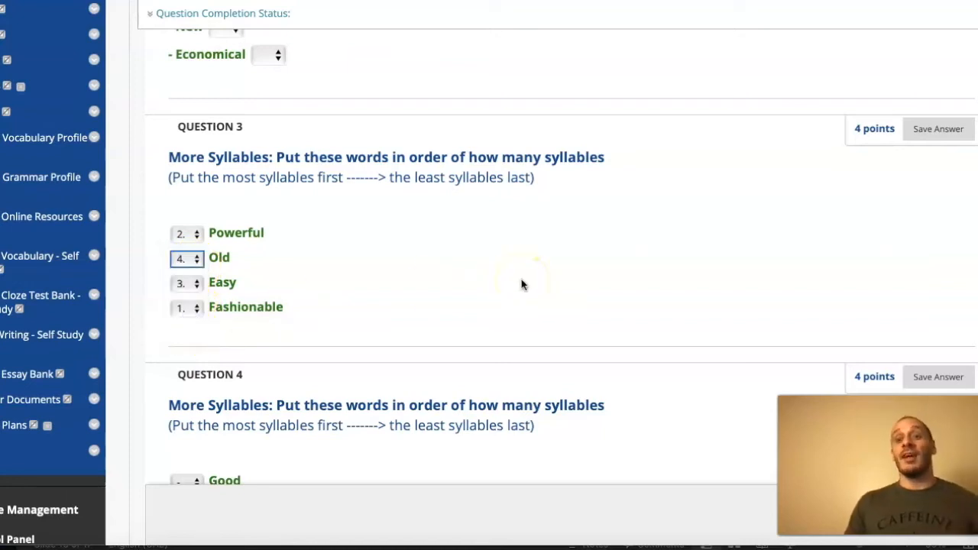
left_click(226, 260)
left_click(224, 264)
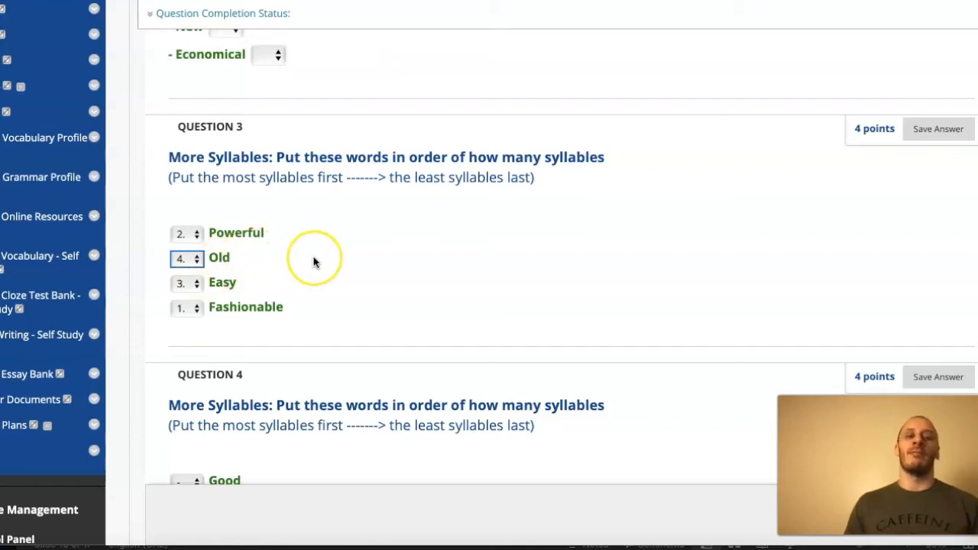
- Choose "Old" as the answer to question 5 about the car bought 15 years ago
scroll(312, 260, "down", 3)
scroll(313, 260, "down", 1)
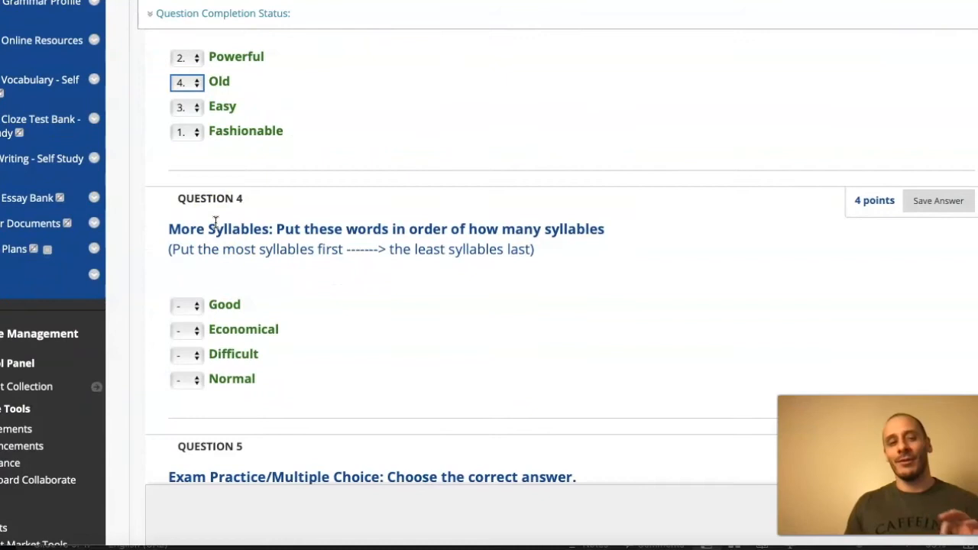
scroll(215, 222, "down", 6)
scroll(216, 221, "down", 2)
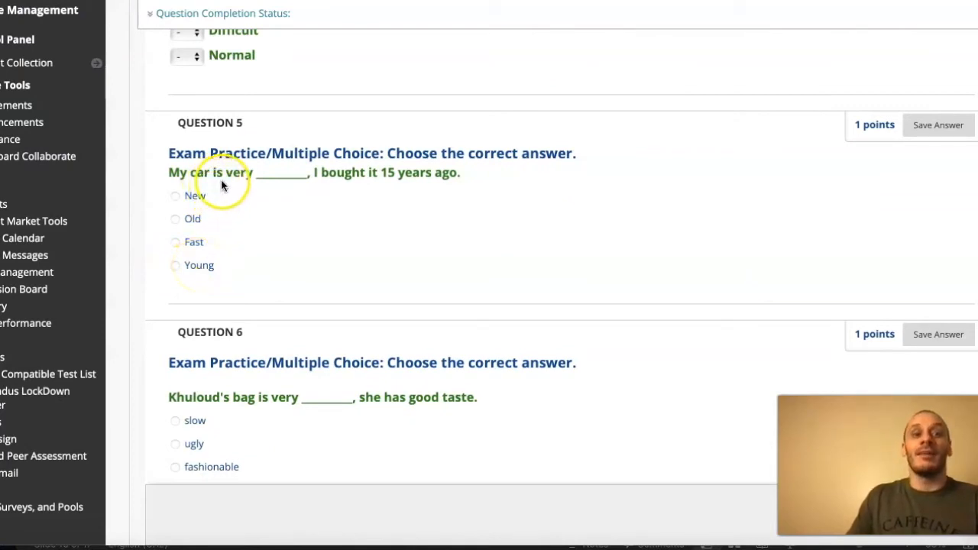
left_click(175, 219)
- Mark the GUCCI Ophidia GG medium tote priced AED 4,050.00 as the cheapest bag in question 13
scroll(380, 259, "down", 8)
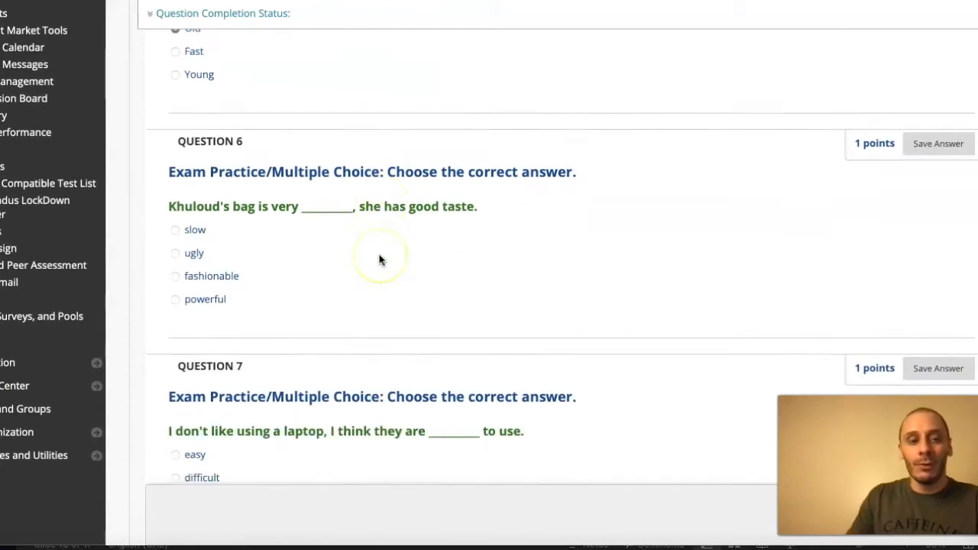
scroll(380, 259, "down", 5)
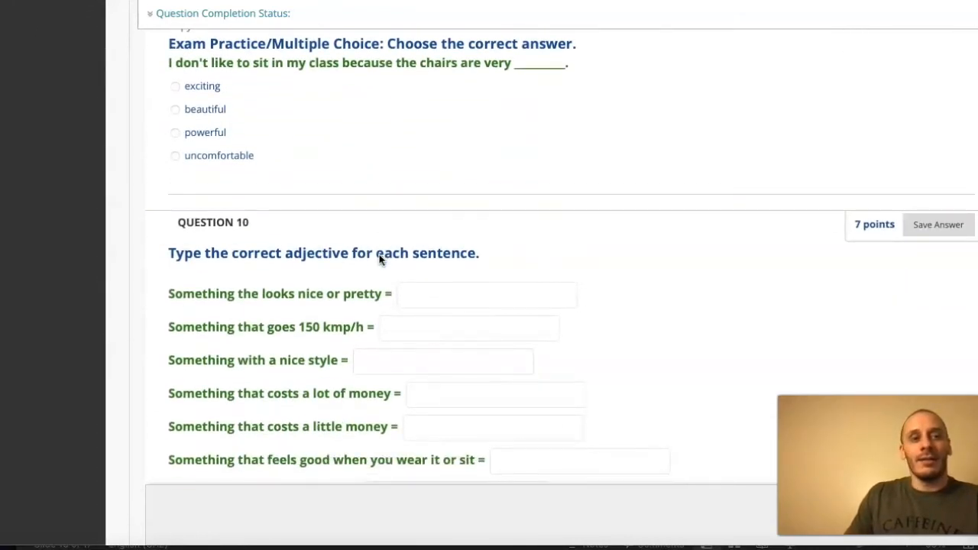
scroll(379, 259, "down", 2)
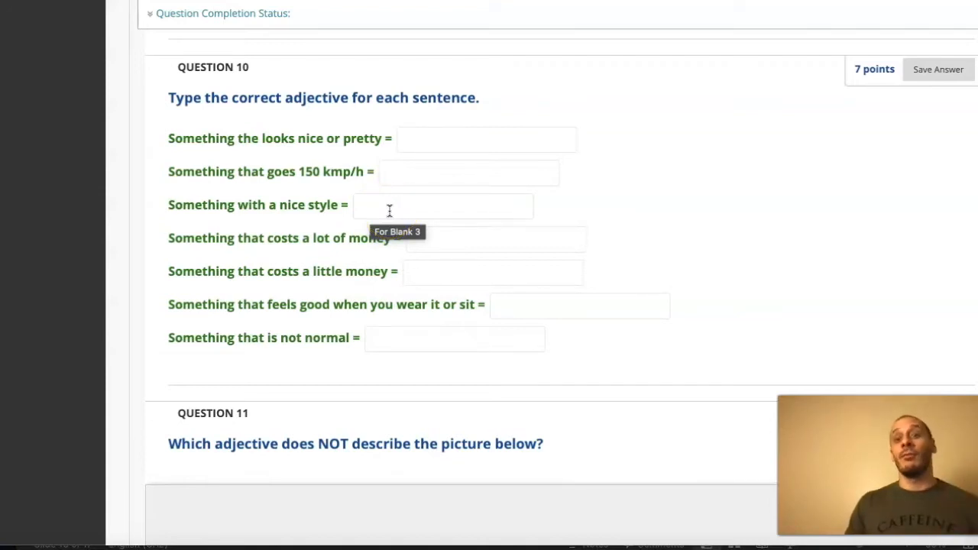
scroll(389, 210, "down", 5)
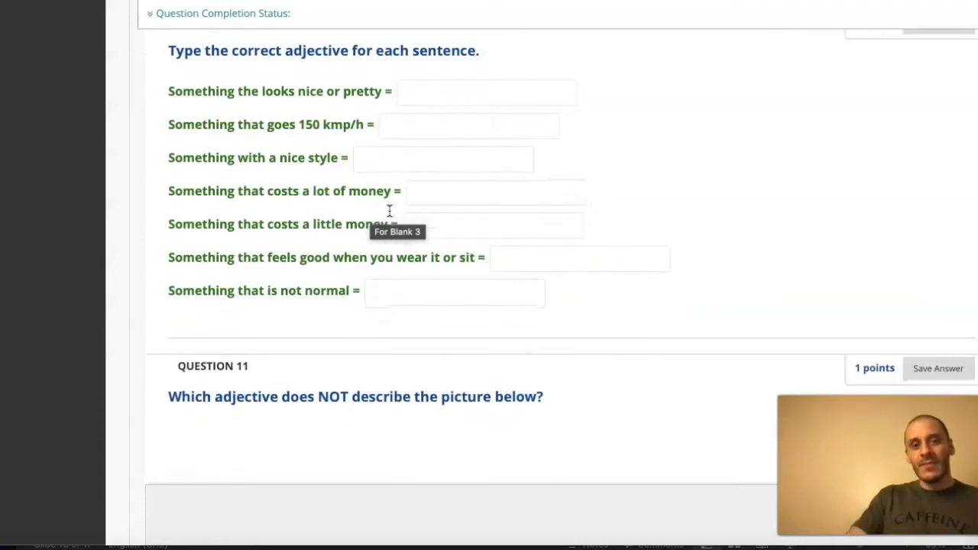
scroll(388, 210, "down", 15)
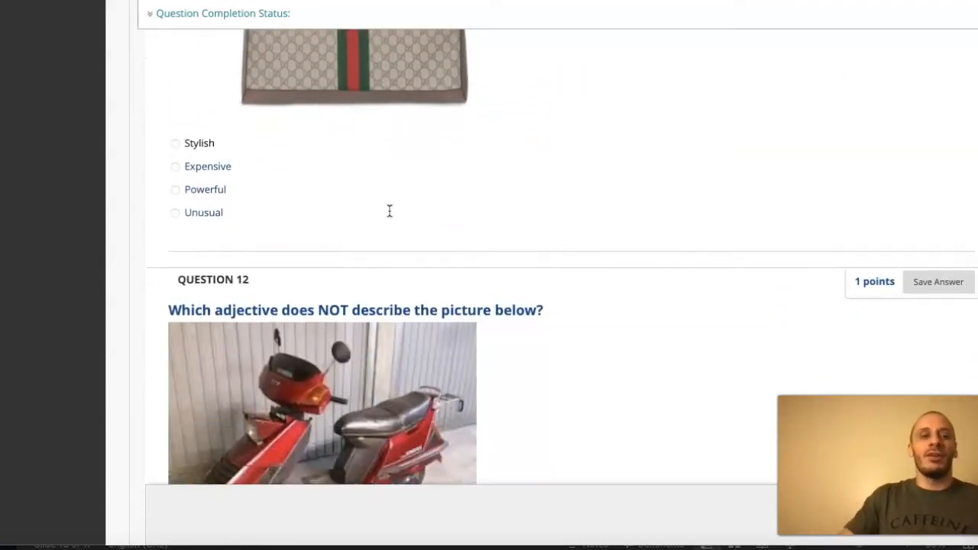
scroll(388, 210, "up", 3)
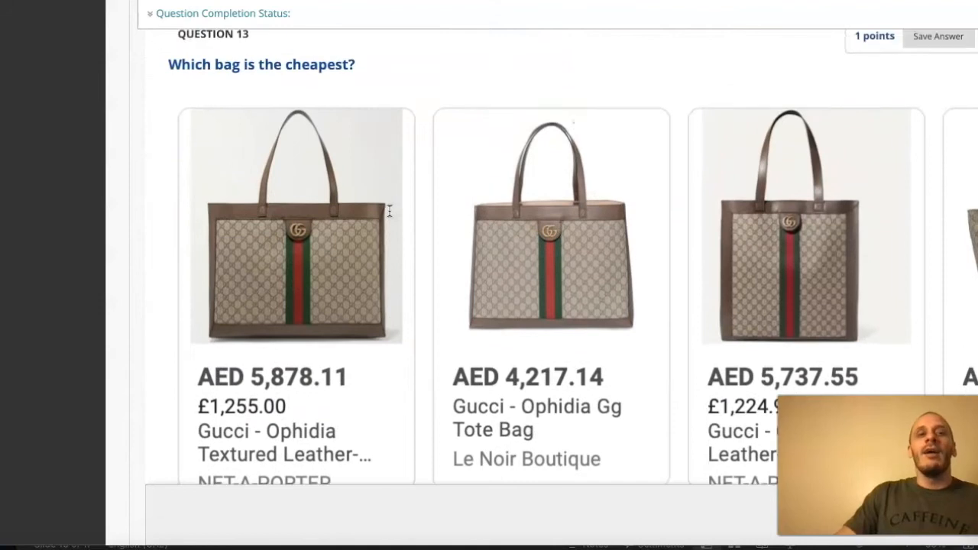
scroll(389, 210, "right", 3)
scroll(388, 210, "right", 1)
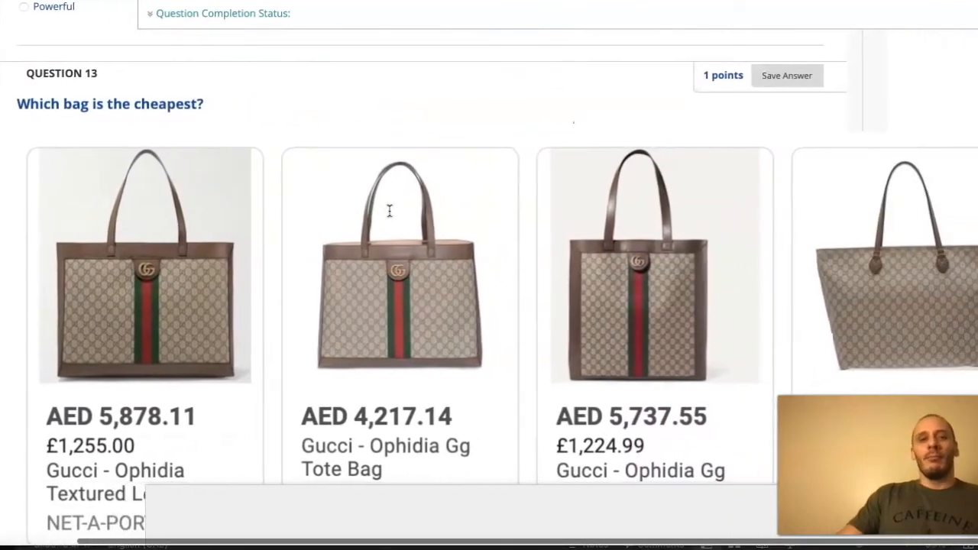
scroll(388, 210, "down", 1)
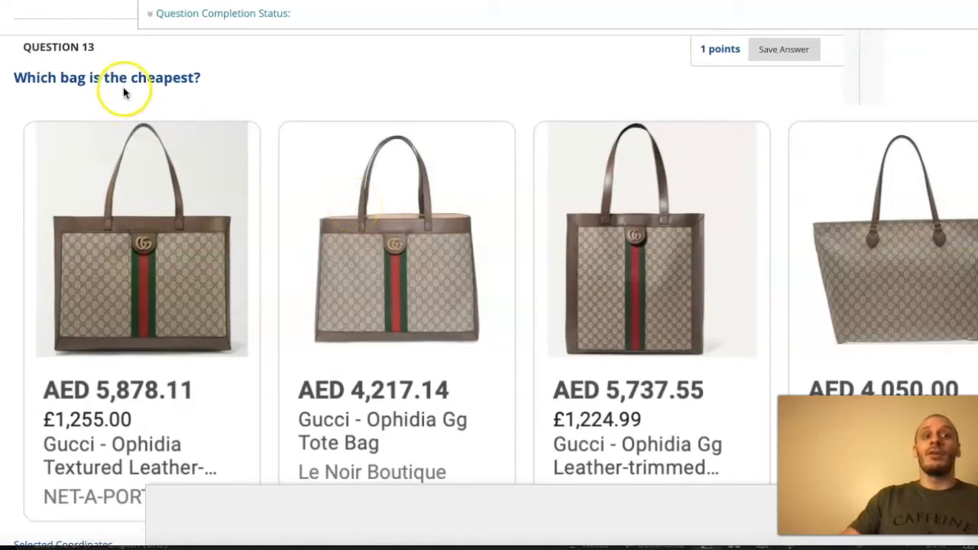
scroll(181, 233, "down", 3)
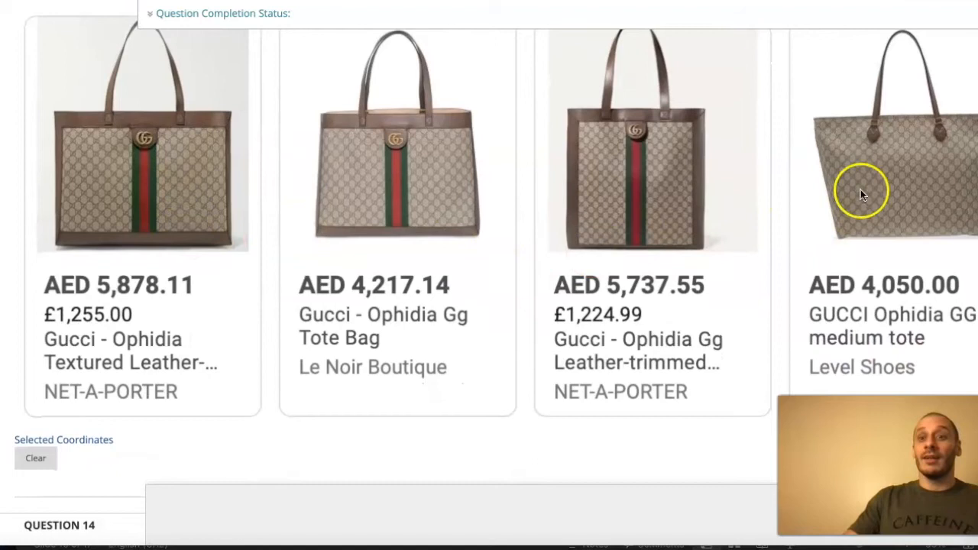
left_click(893, 168)
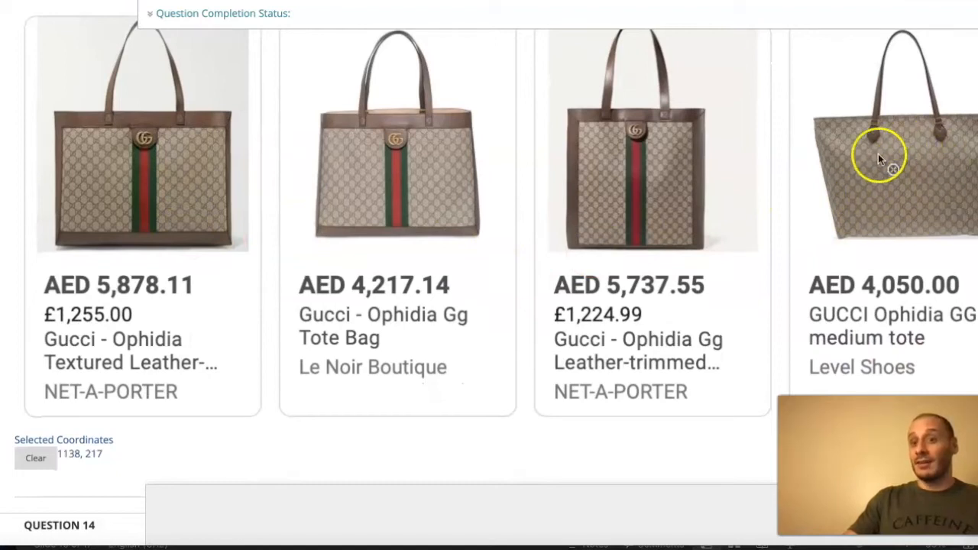
- Look over the picture questions from 12 to 14, including the scooter, the bag prices and the phone prices
scroll(751, 202, "up", 5)
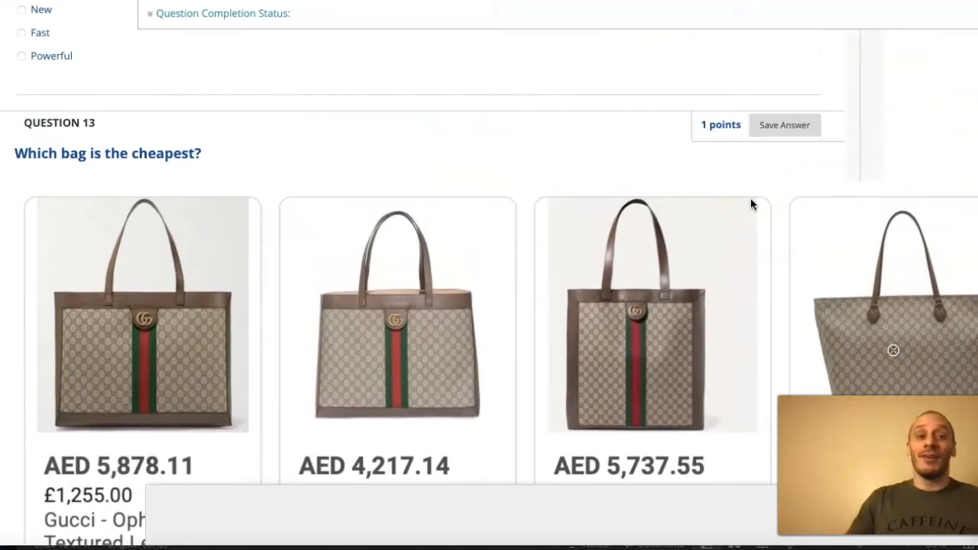
scroll(525, 179, "down", 3)
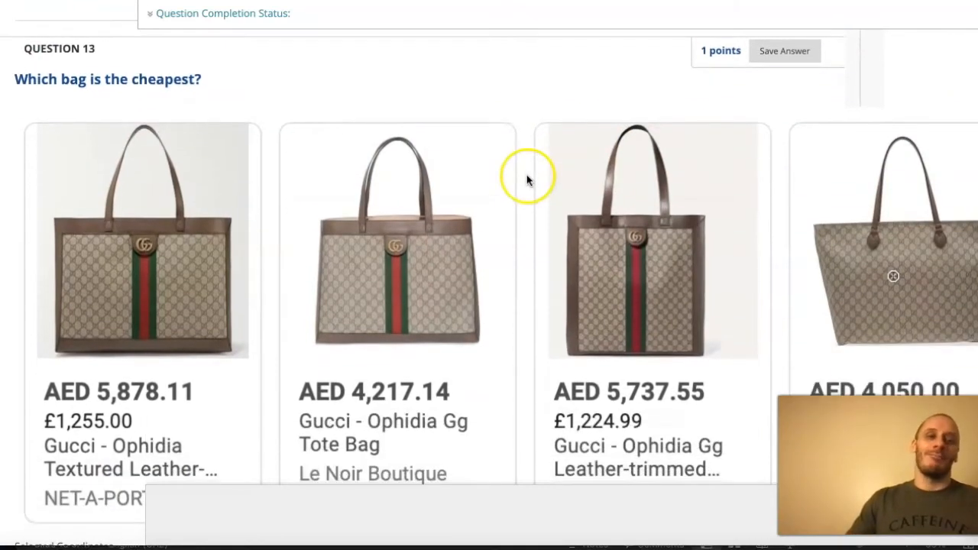
scroll(527, 178, "down", 15)
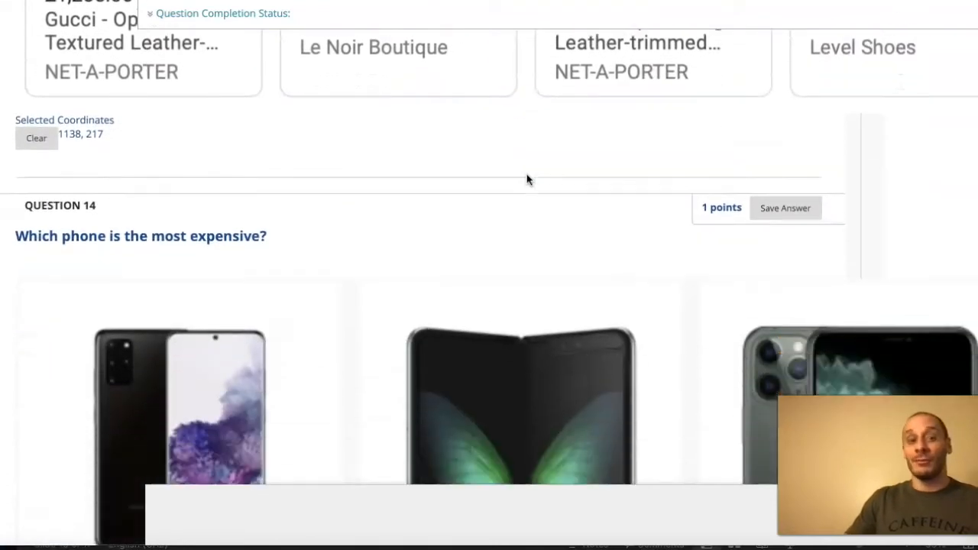
scroll(527, 179, "up", 8)
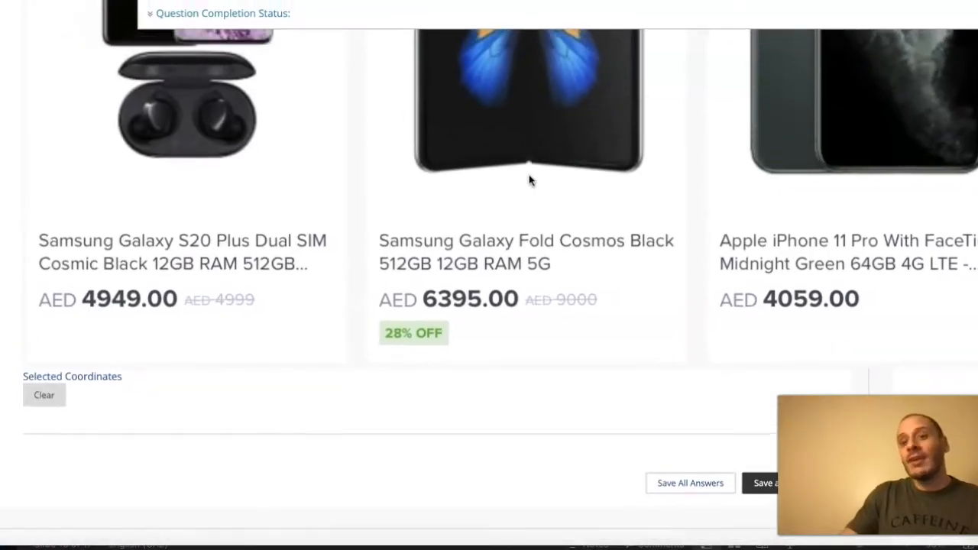
scroll(530, 180, "up", 10)
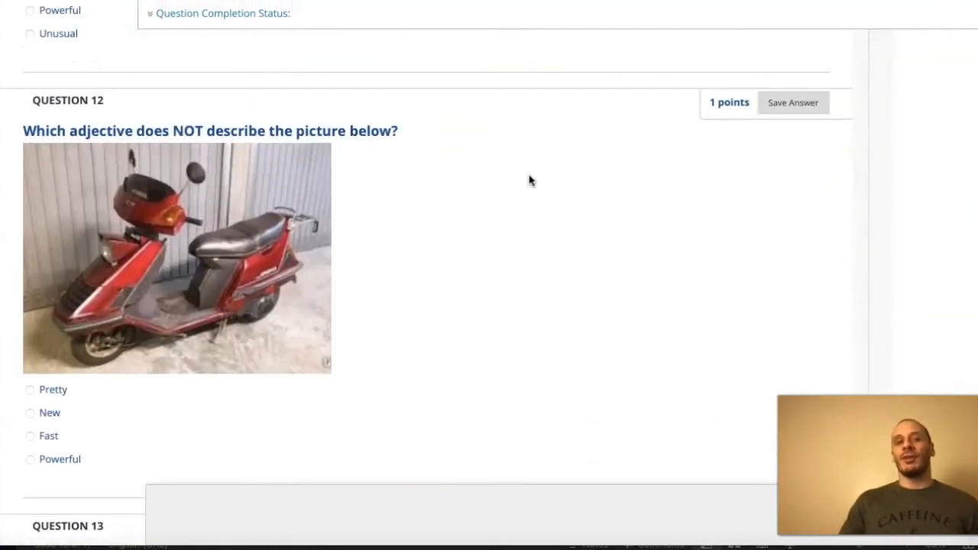
scroll(529, 180, "up", 5)
scroll(529, 180, "down", 10)
scroll(606, 226, "down", 2)
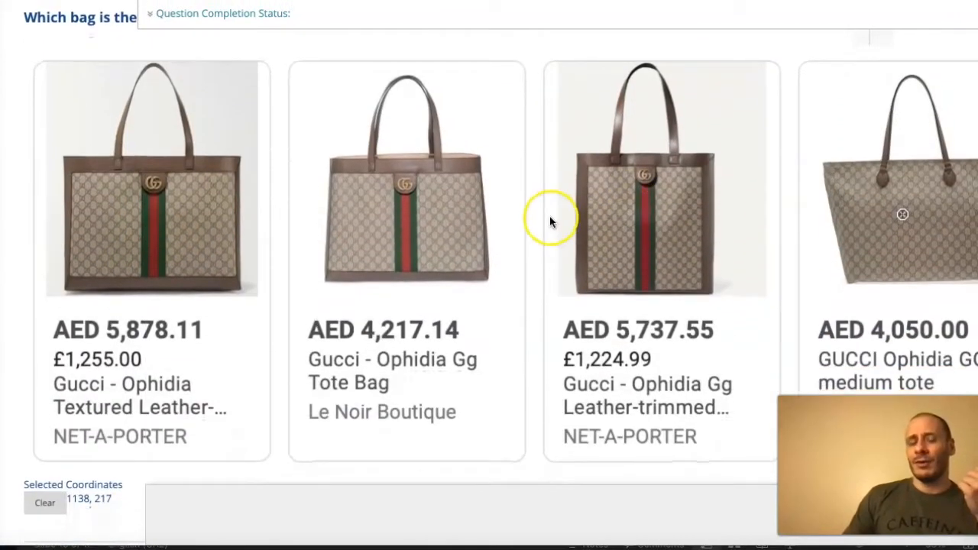
- Look back over the quiz's question types, from the question 10 adjective blanks to the ranking choices in question 3
scroll(550, 219, "up", 12)
scroll(550, 221, "up", 8)
scroll(550, 221, "down", 1)
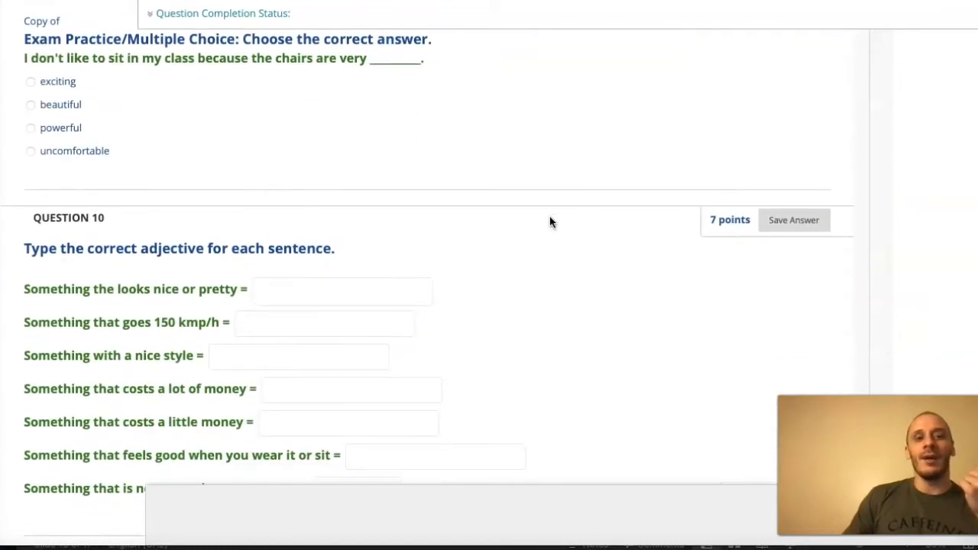
left_click(363, 283)
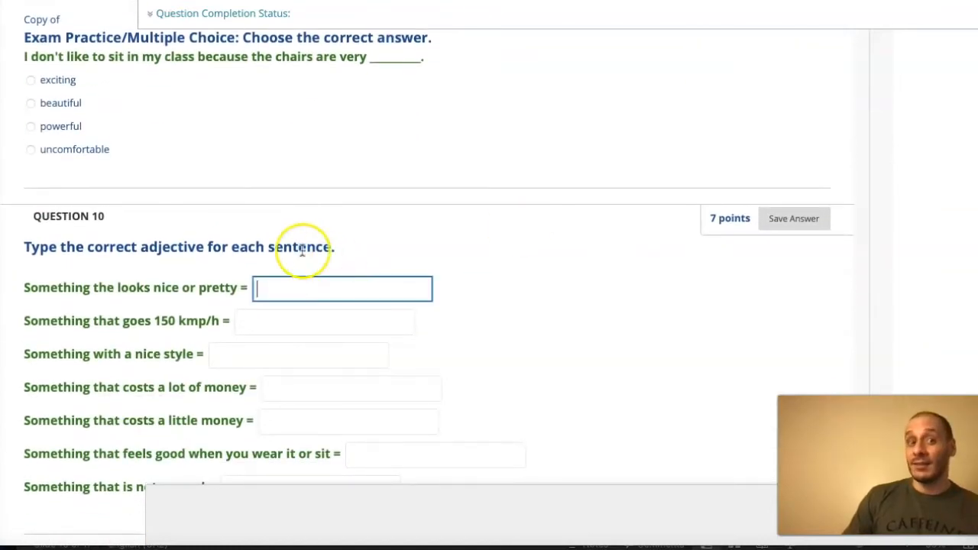
scroll(301, 249, "up", 6)
scroll(301, 250, "up", 10)
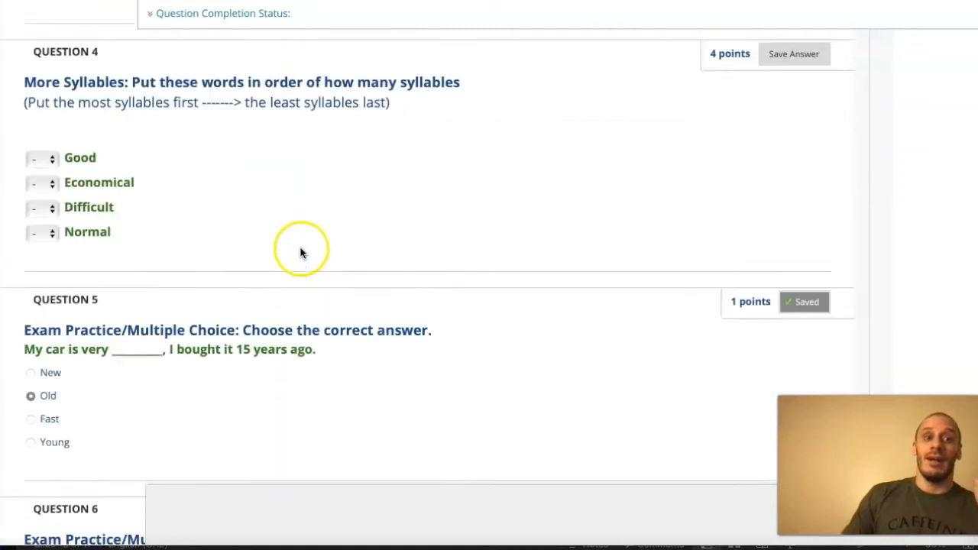
left_click(40, 208)
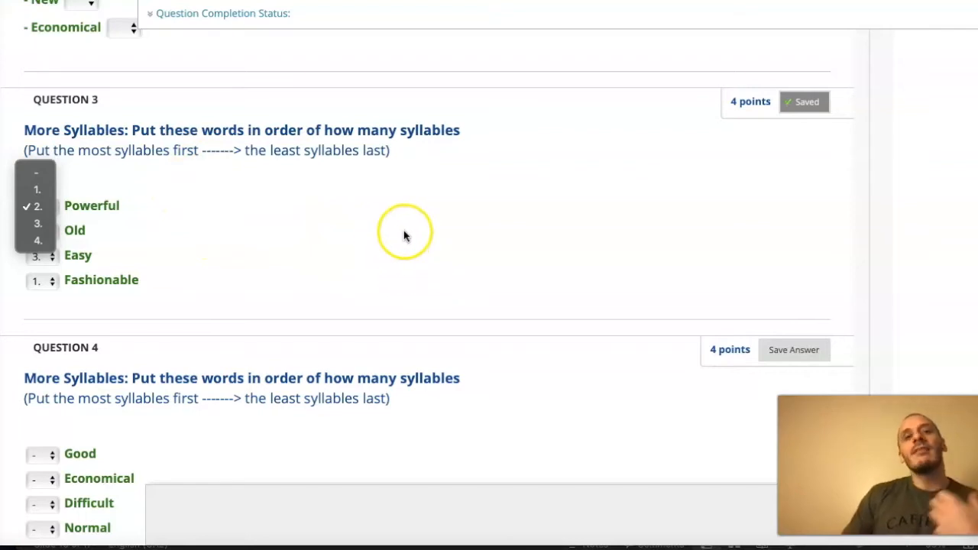
left_click(569, 239)
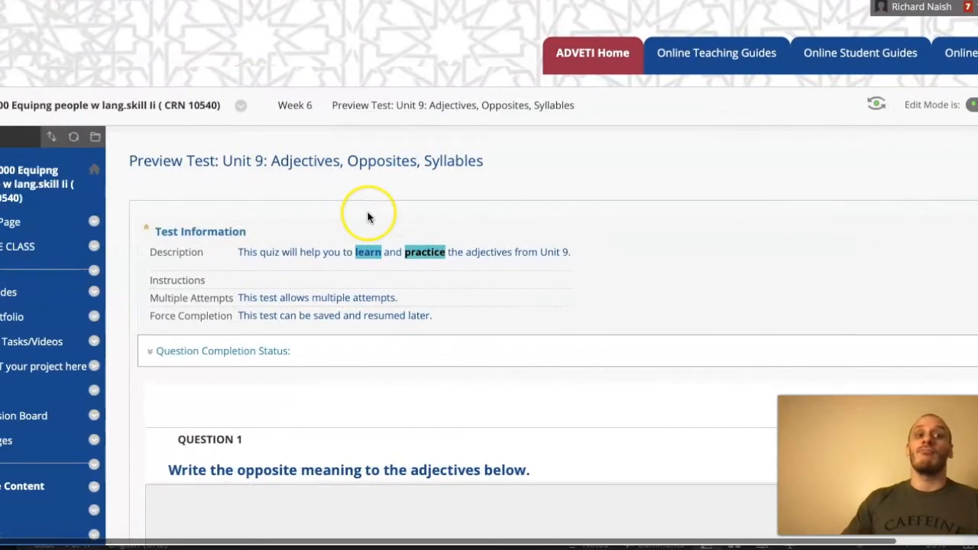
- Leave the test preview and return to the Week 6 content page
scroll(32, 434, "down", 2)
scroll(33, 434, "up", 2)
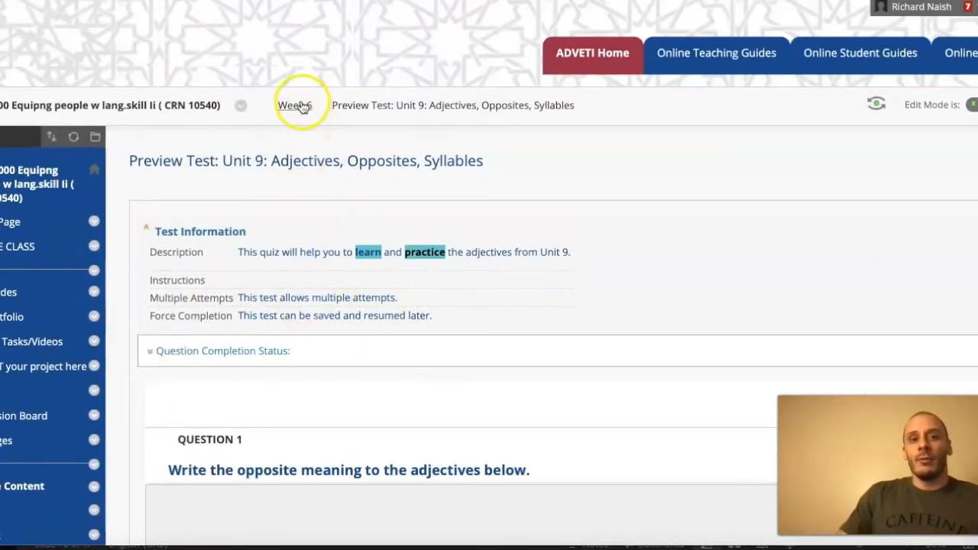
left_click(302, 107)
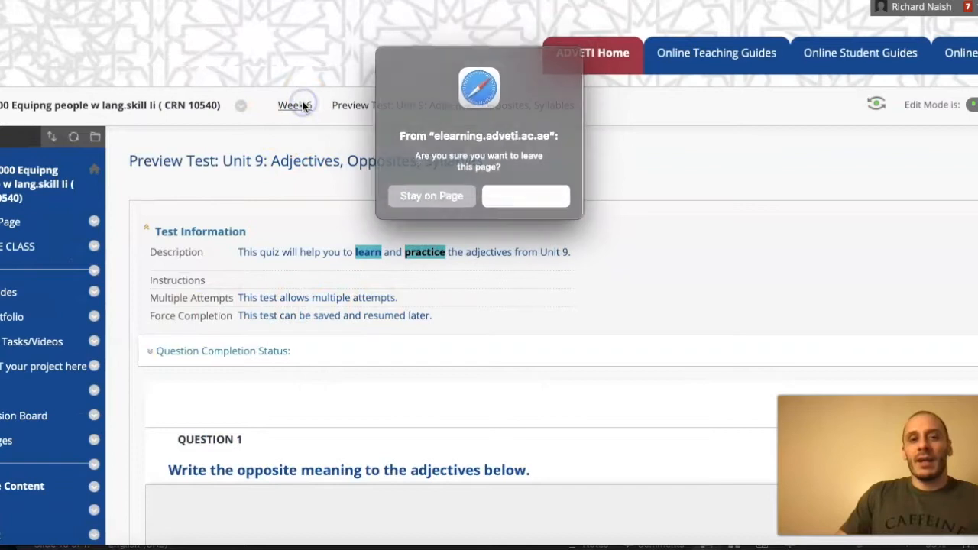
left_click(509, 196)
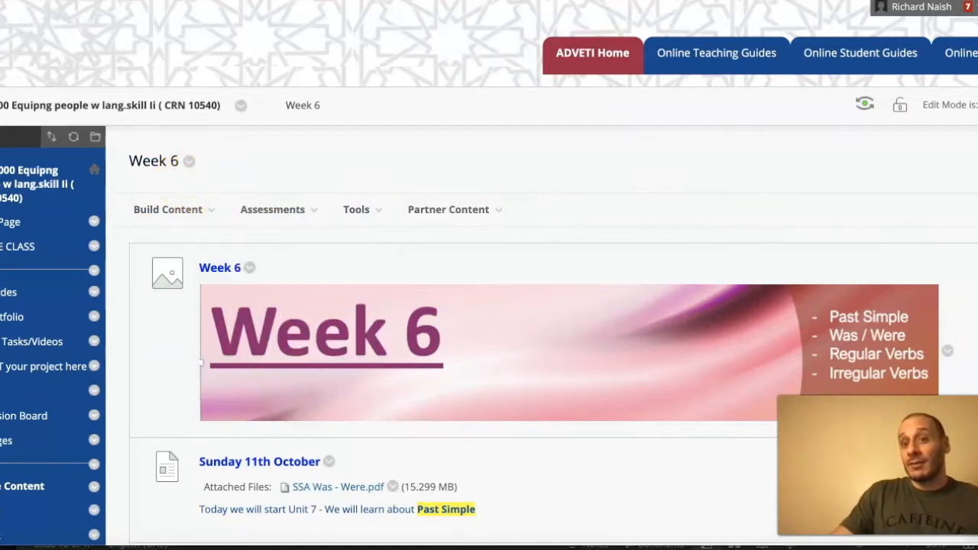
- Start creating a new test in the Week 6 content area instead of adding an existing one
mouse_move(312, 207)
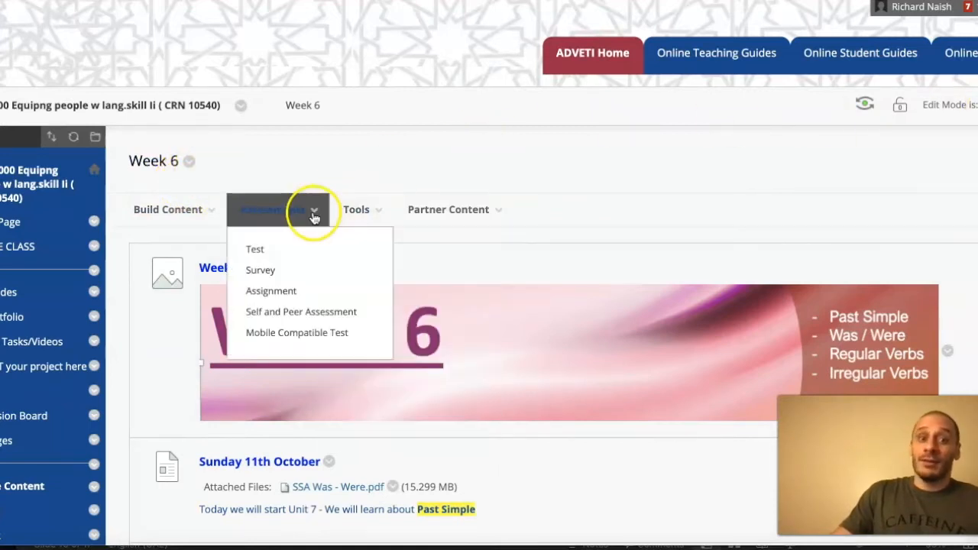
left_click(258, 249)
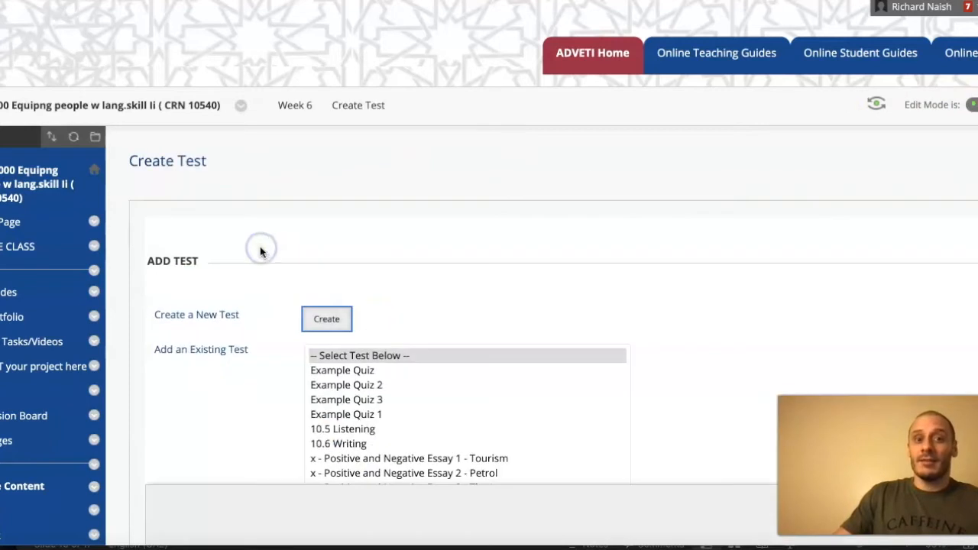
left_click(329, 316)
- Name the new test BB101 and submit its information with the description and instructions left empty
left_click(362, 308)
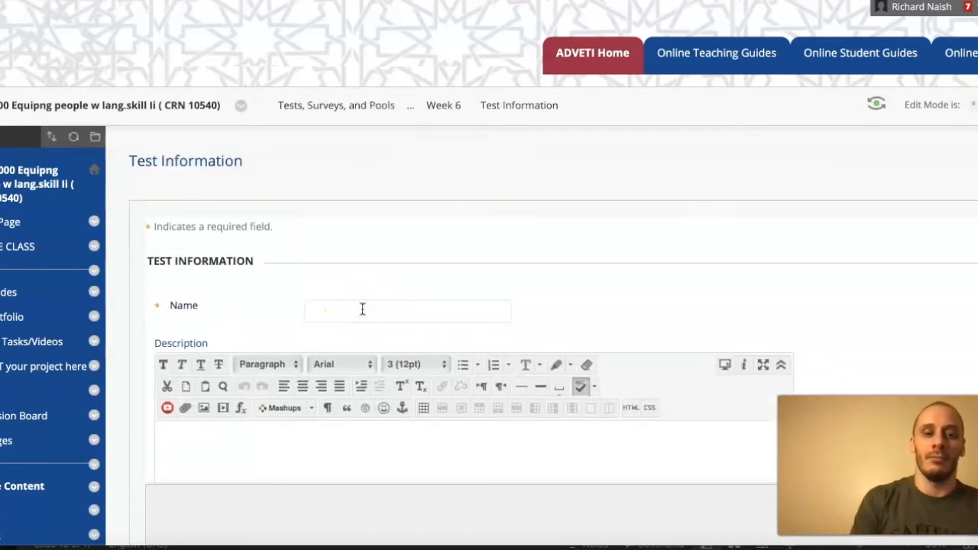
type("BB101")
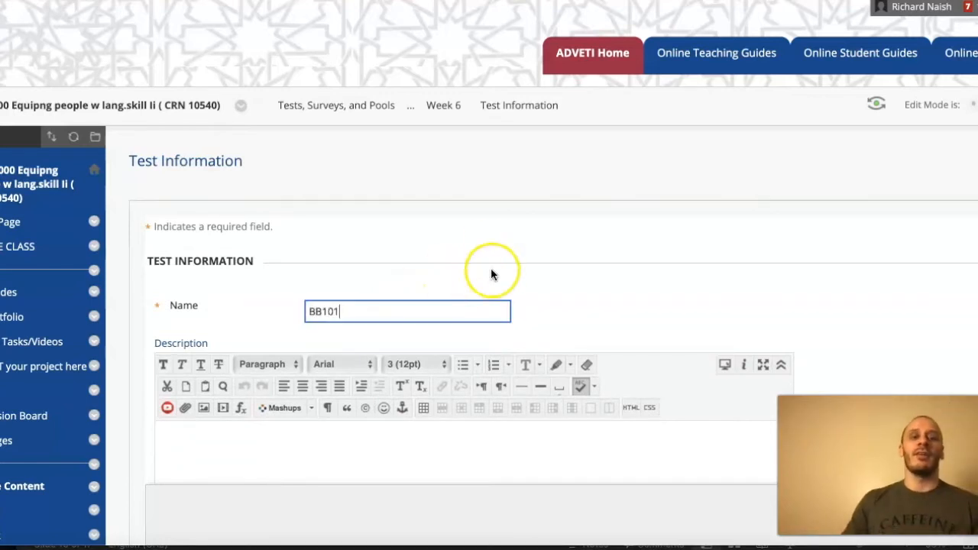
scroll(511, 260, "down", 2)
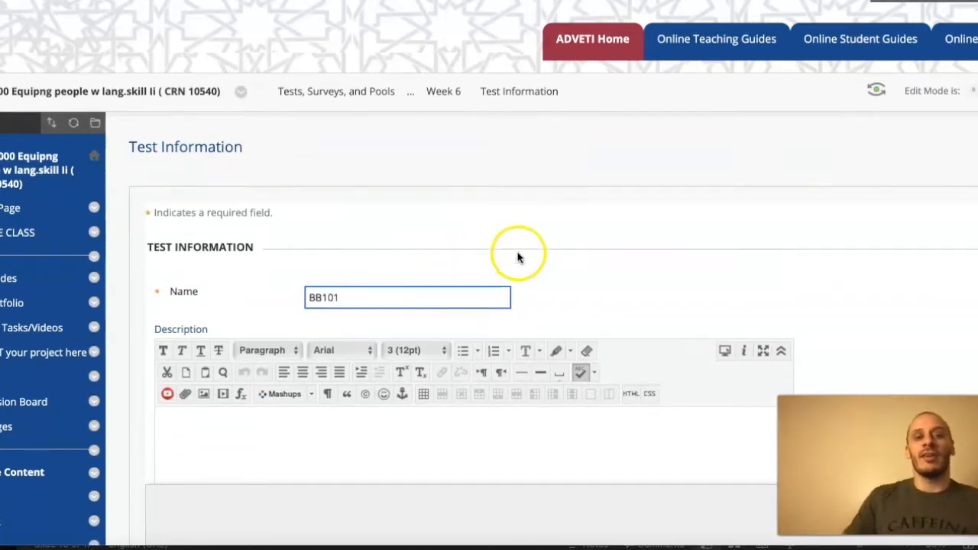
scroll(518, 256, "down", 3)
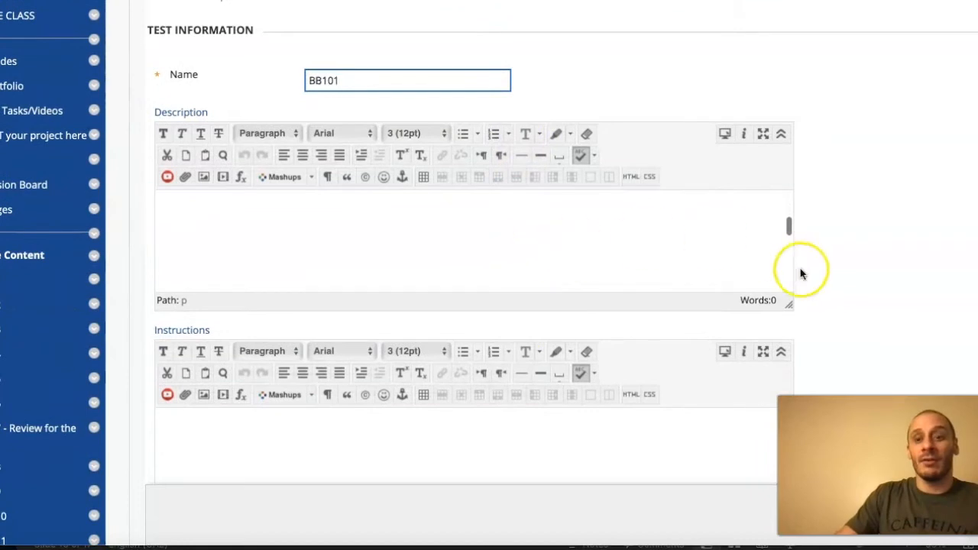
type("1")
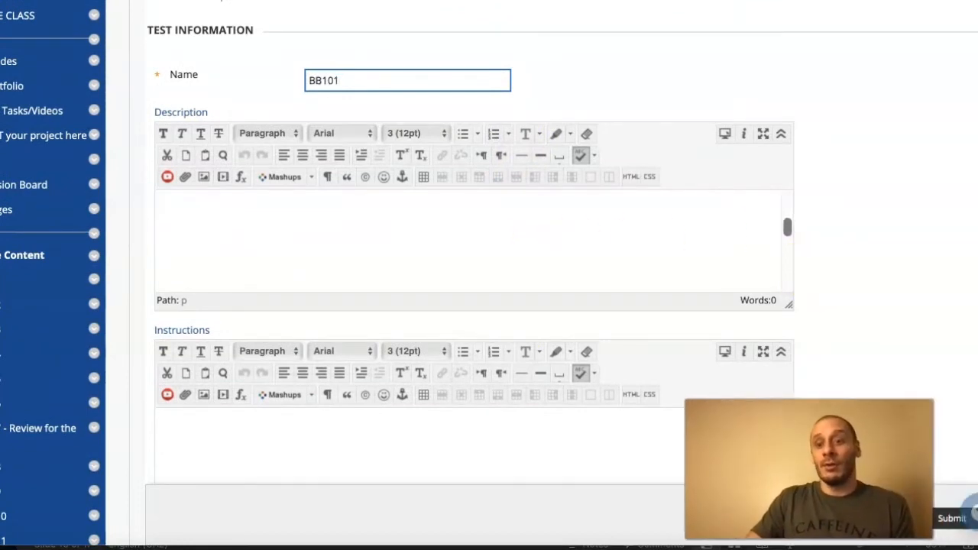
scroll(959, 403, "up", 1)
scroll(959, 402, "down", 3)
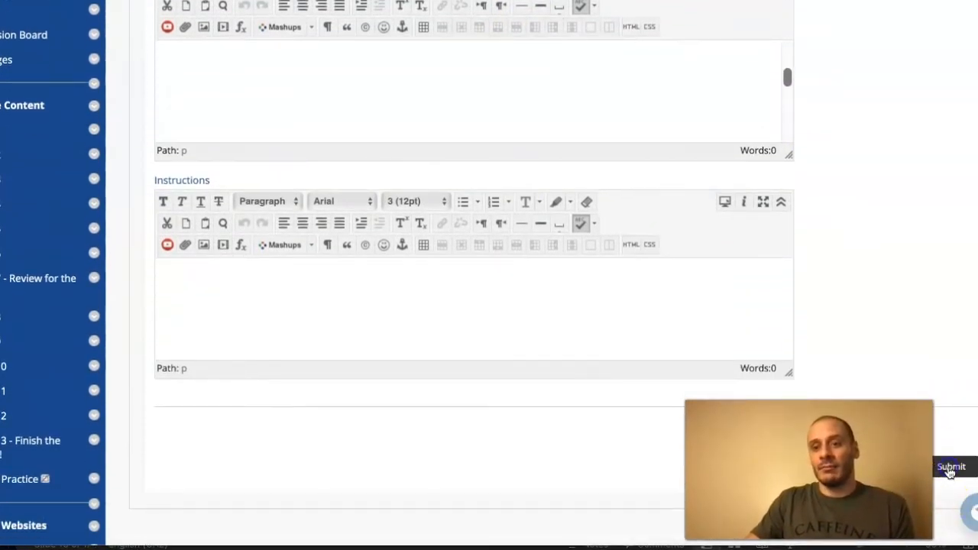
left_click(950, 465)
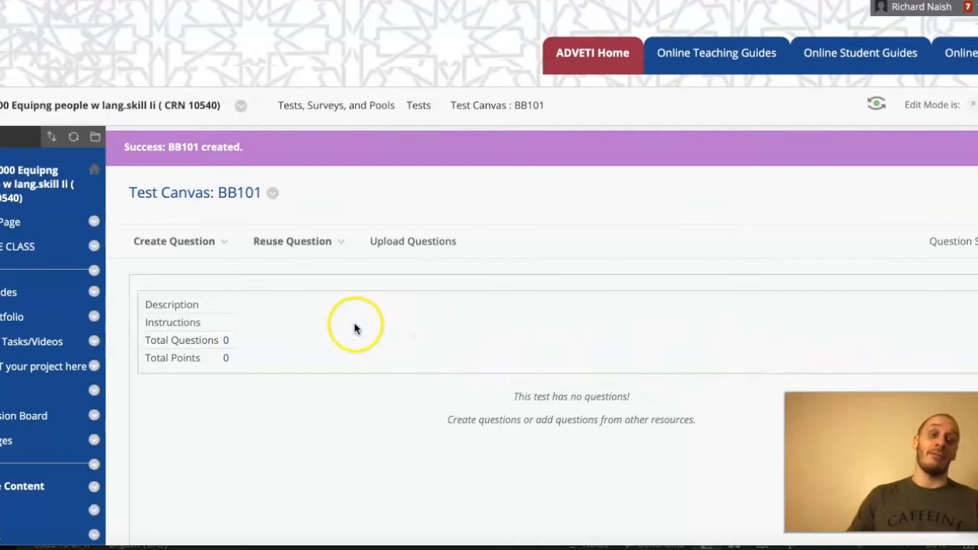
- Create a Fill in the Blank question in the BB101 test
left_click(197, 240)
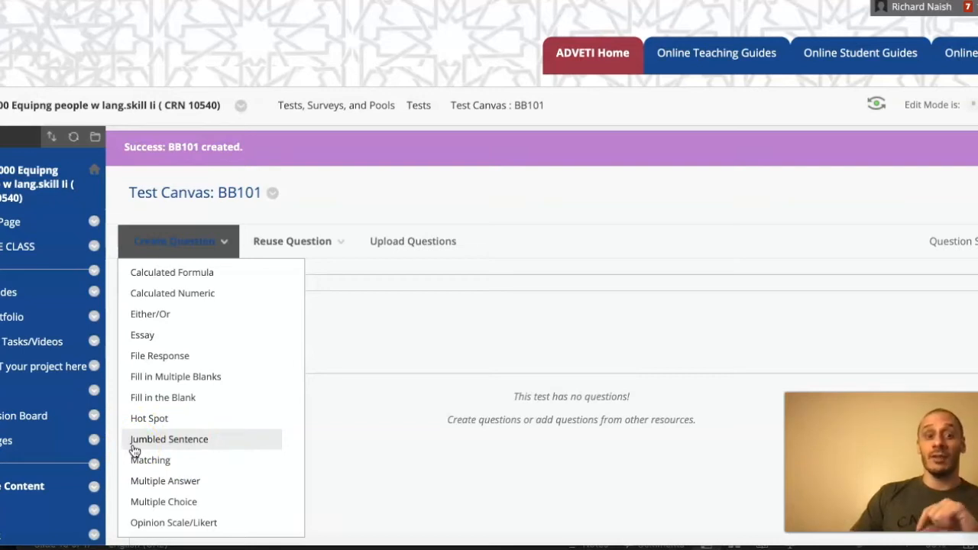
left_click(158, 447)
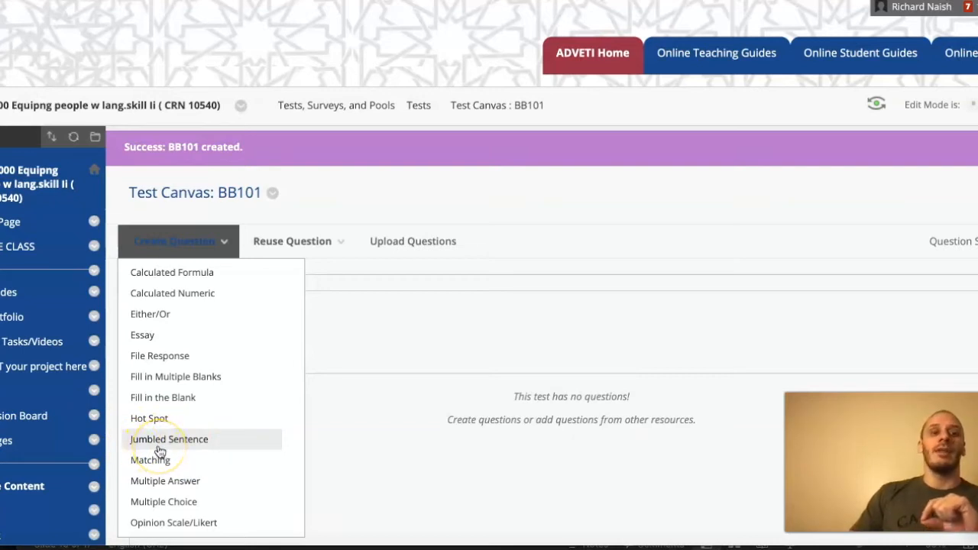
left_click(168, 452)
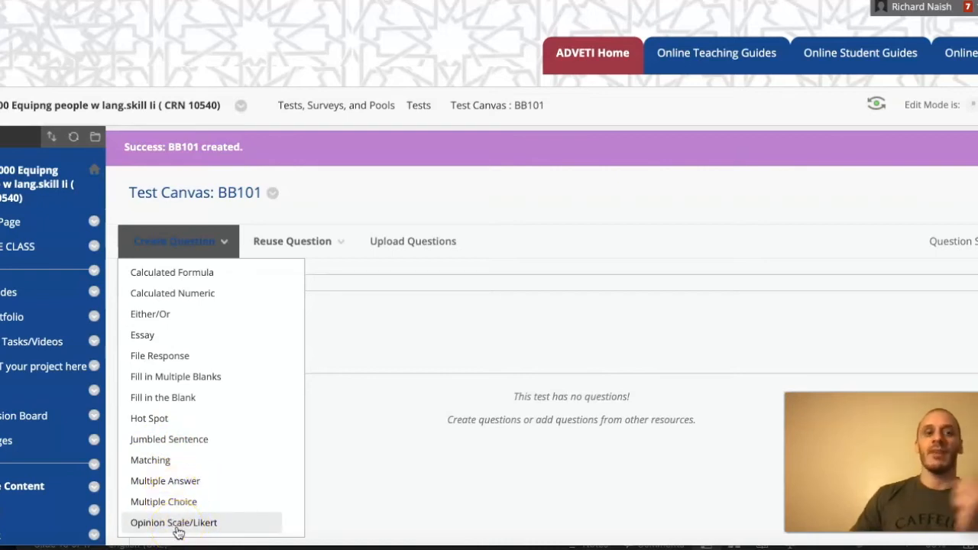
left_click(167, 398)
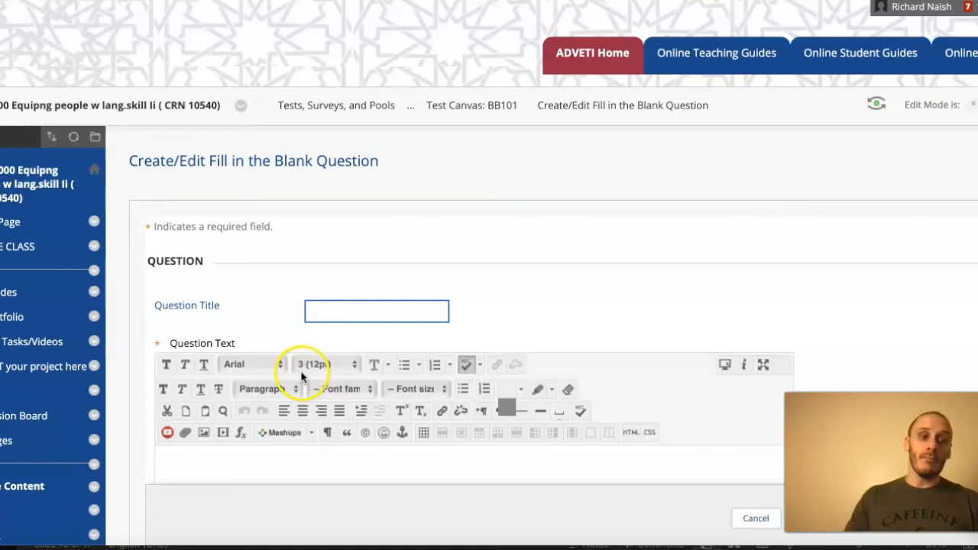
- Write the question text as "My name is" followed by a first name and a full stop
scroll(301, 376, "down", 2)
scroll(426, 213, "down", 1)
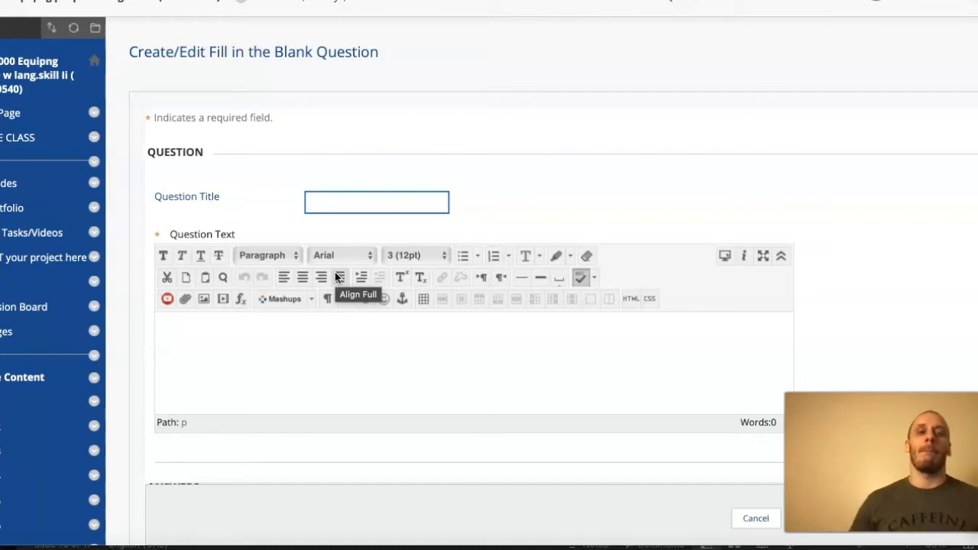
left_click(288, 336)
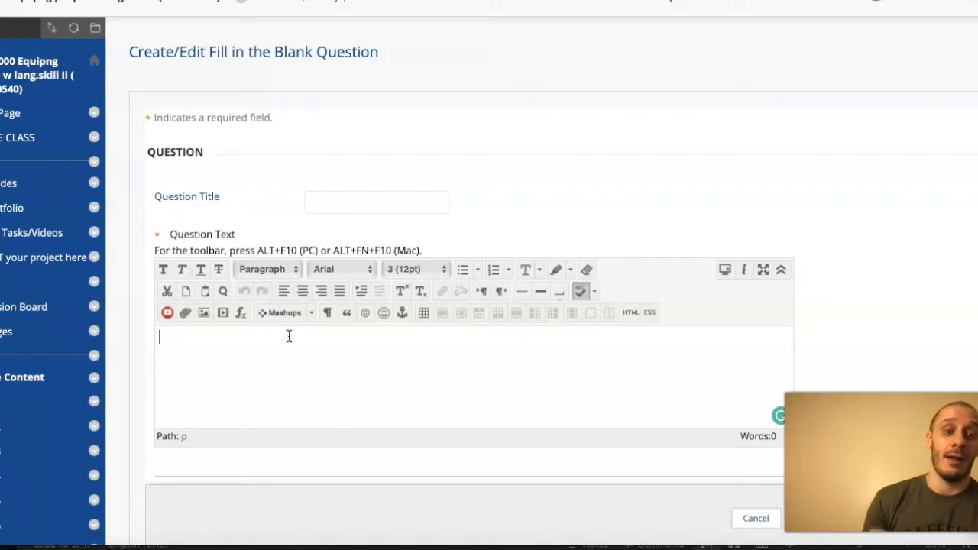
type("My name is Richard.")
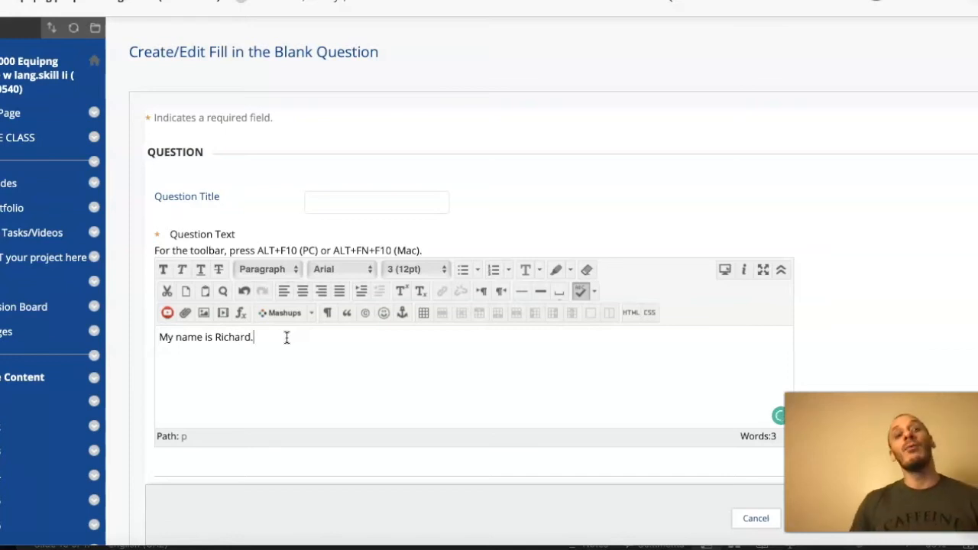
- Replace the word "is" in the question text with the blank placeholder "[a]"
left_click(207, 339)
key("BackSpace")
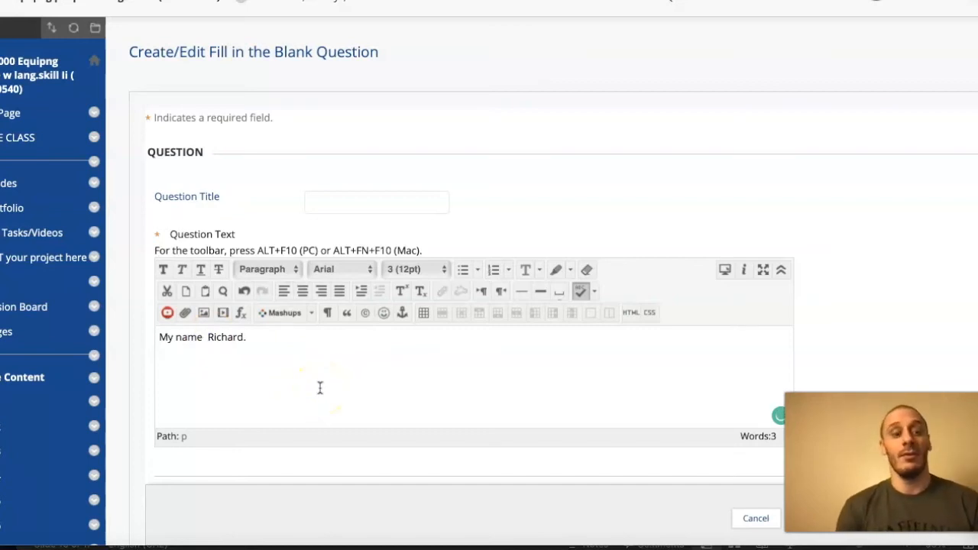
type("[")
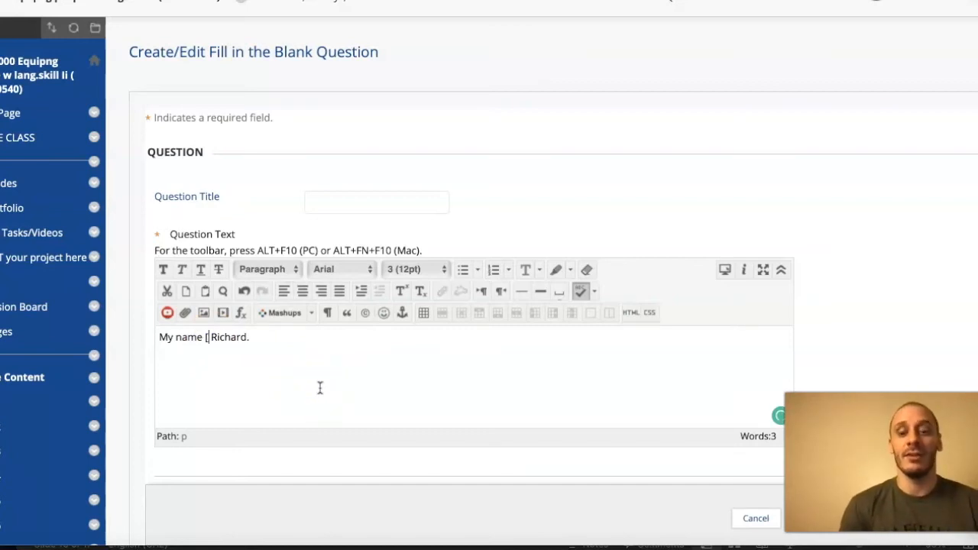
type("a]")
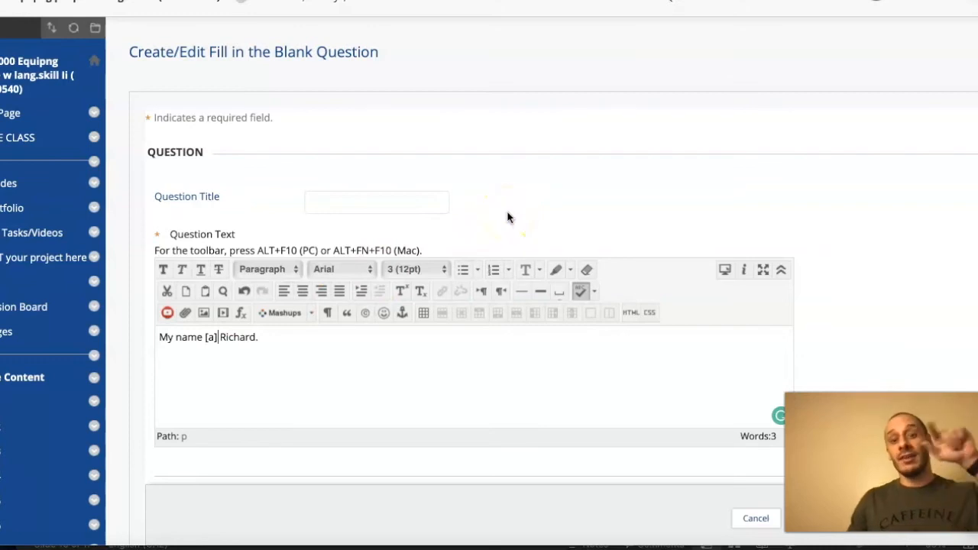
- Enter "is" as the exact-match Answer 1 and view the choices for the number of answers, keeping 1
scroll(504, 206, "down", 7)
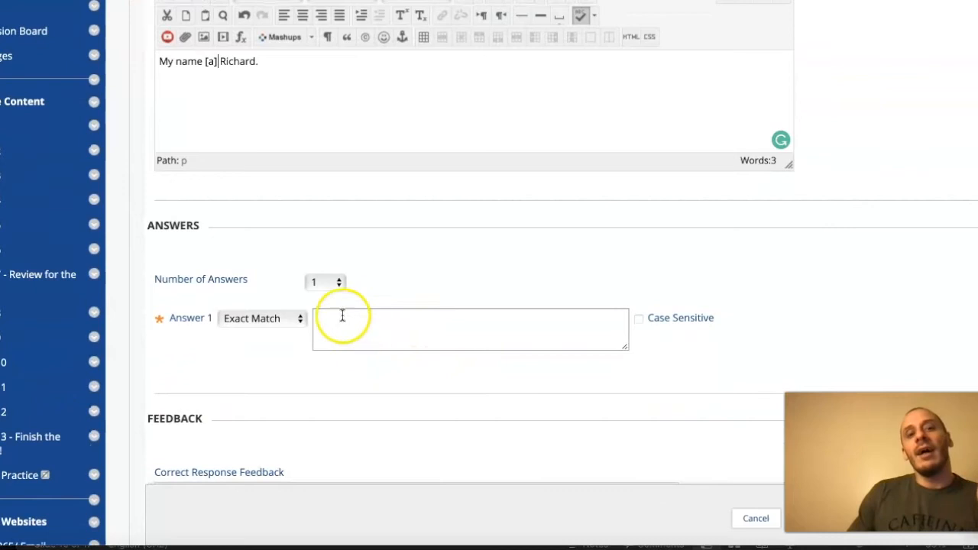
left_click(410, 324)
type("is")
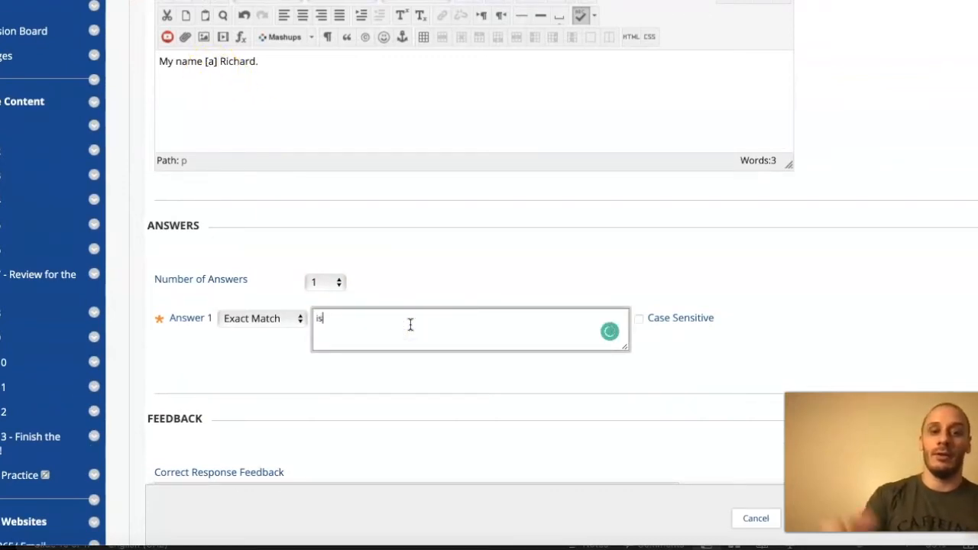
left_click(329, 284)
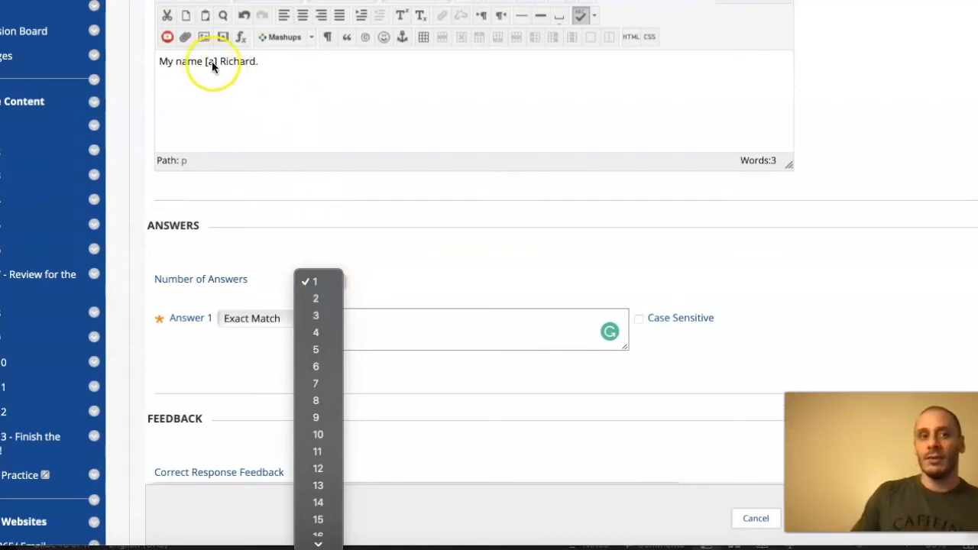
left_click(242, 61)
- Replace the first name after the blank in the question text with a different first name
triple_click(242, 61)
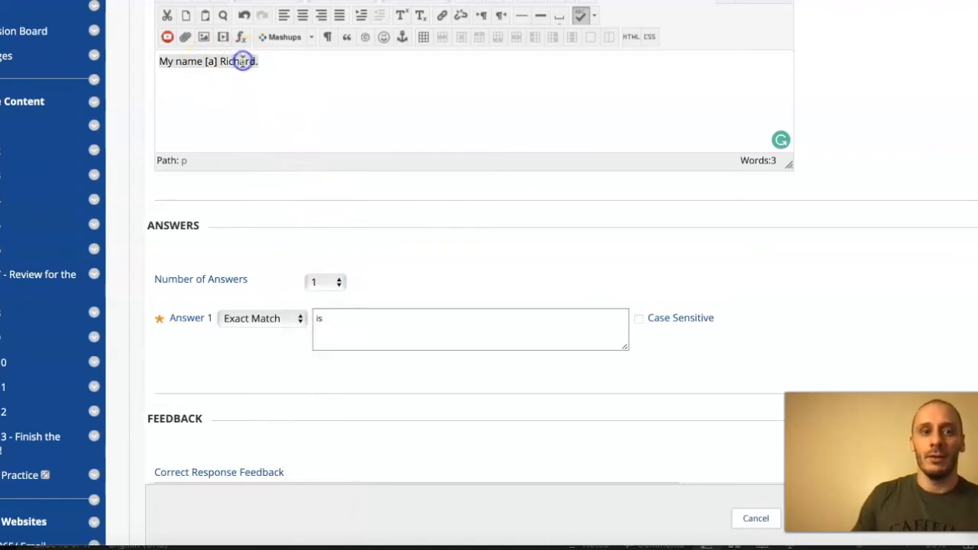
left_click(462, 241)
scroll(461, 241, "up", 2)
left_click(281, 199)
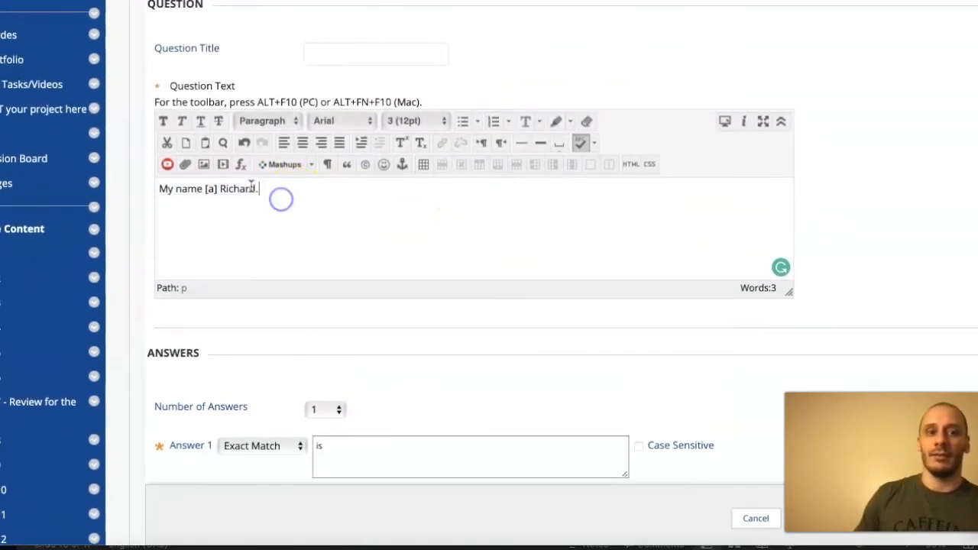
left_click(244, 190)
left_click_drag(258, 189, 222, 192)
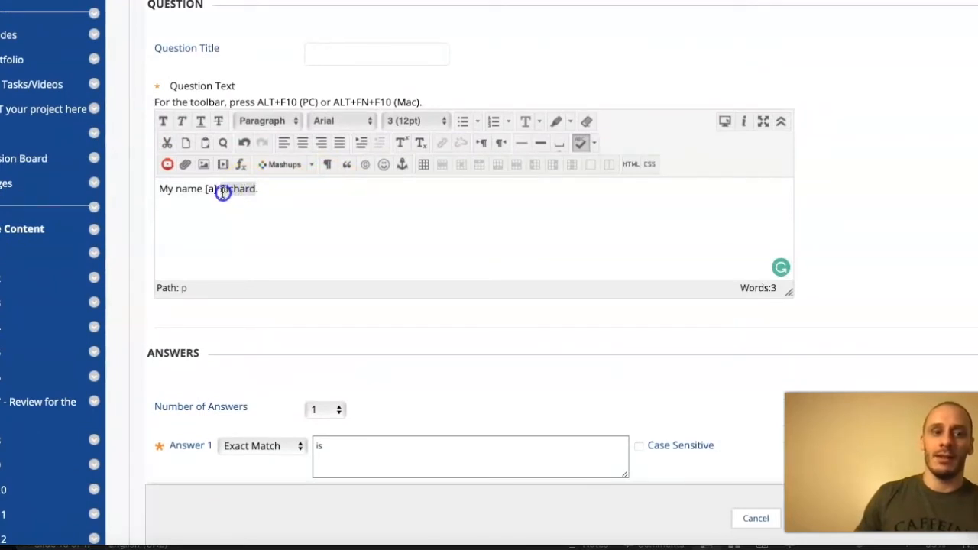
type("Asm")
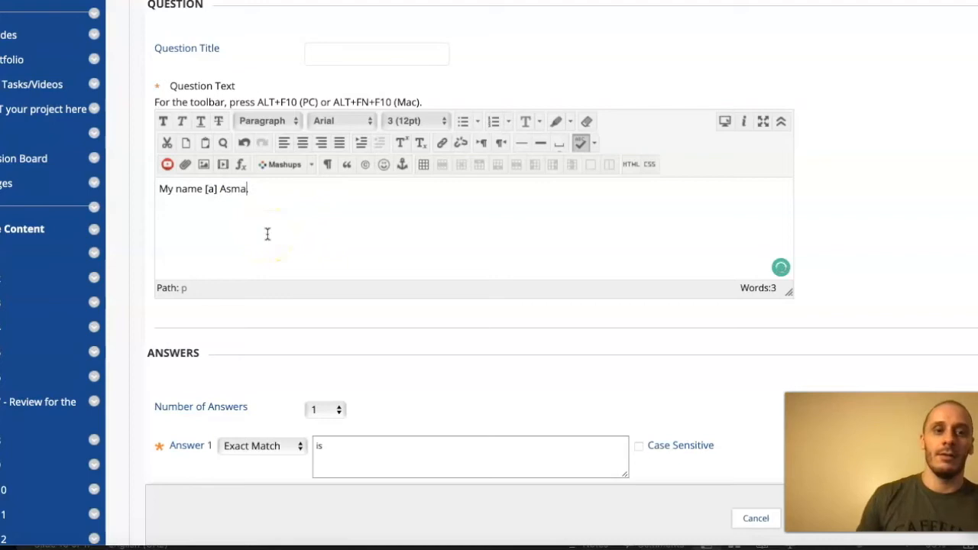
scroll(419, 392, "up", 2)
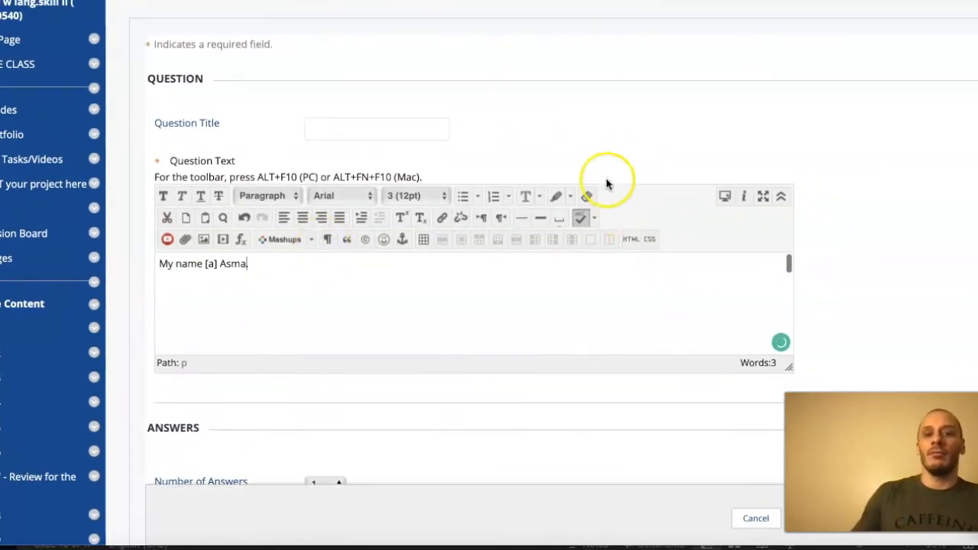
- Change Answer 1 of the Fill in the Blank question to "isn't"
scroll(570, 148, "down", 6)
left_click(397, 311)
type("n't")
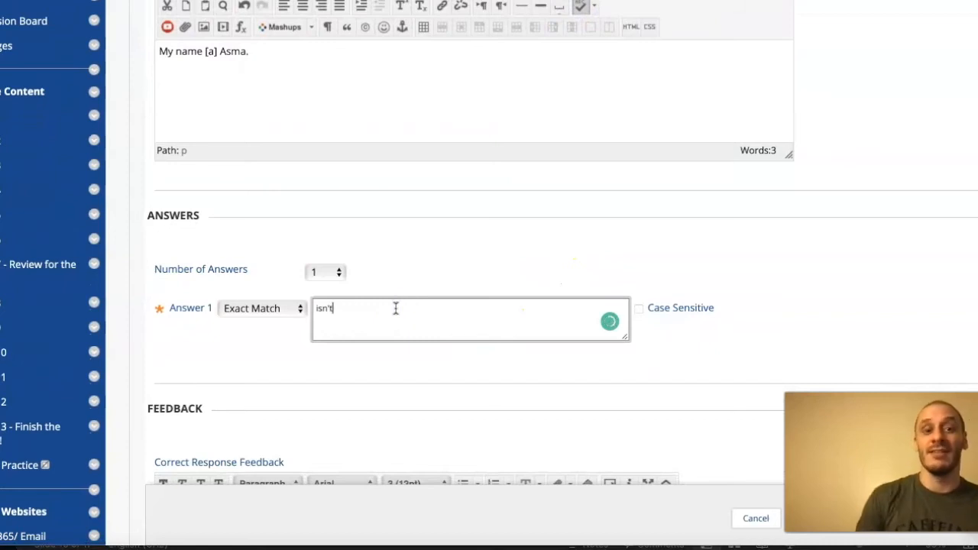
- Set the number of answers to 2 and enter "is not" as the exact-match Answer 2
left_click(340, 273)
left_click(324, 288)
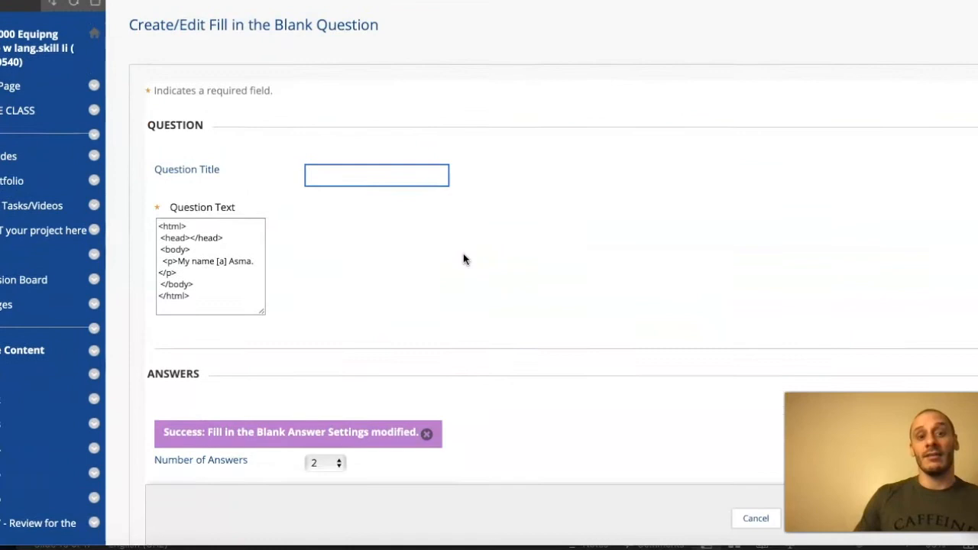
scroll(475, 250, "down", 5)
left_click(383, 396)
type("is no")
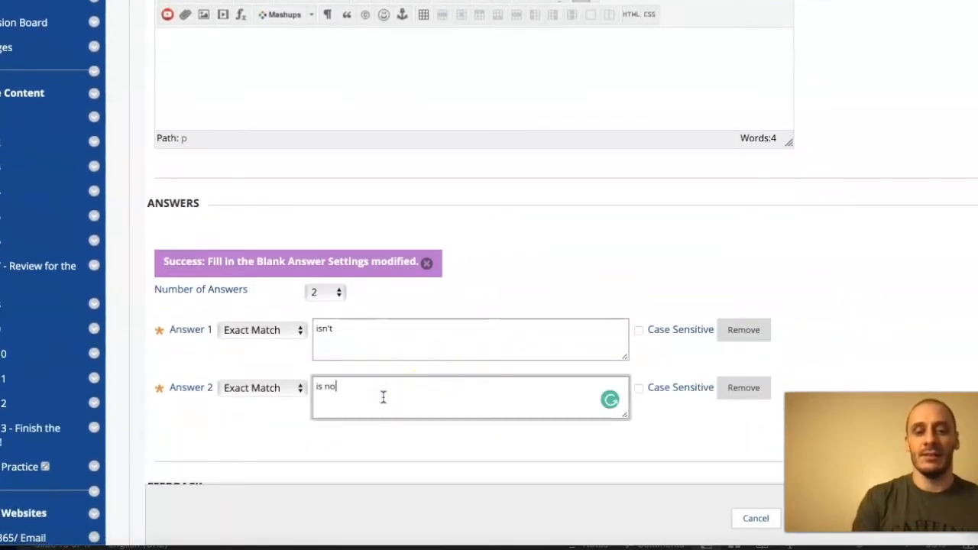
type("t")
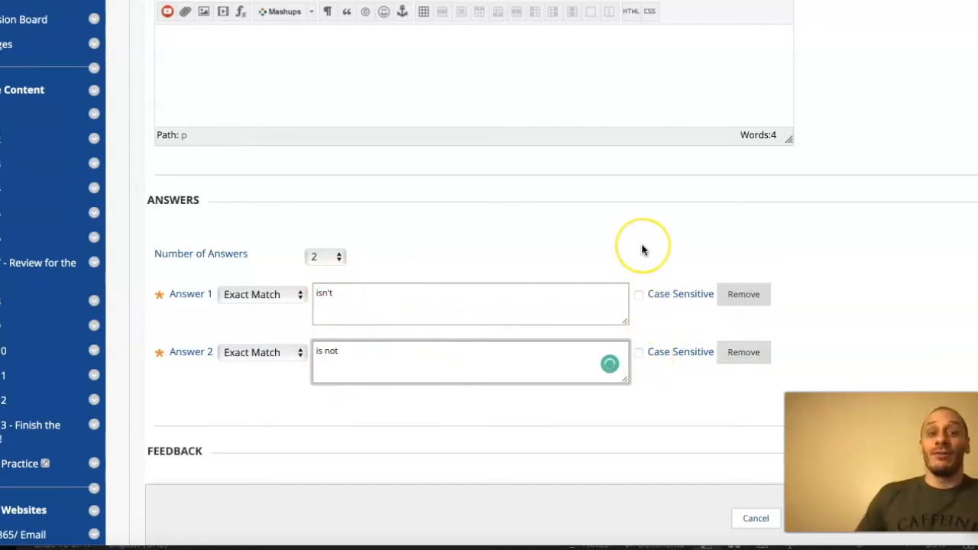
- Submit the Fill in the Blank question and set its points to 1
scroll(642, 250, "down", 5)
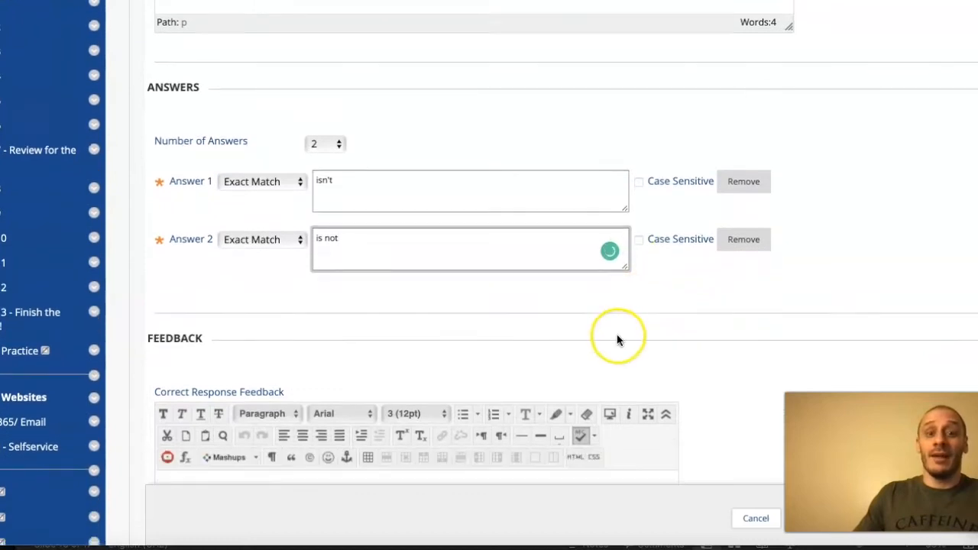
scroll(619, 340, "down", 2)
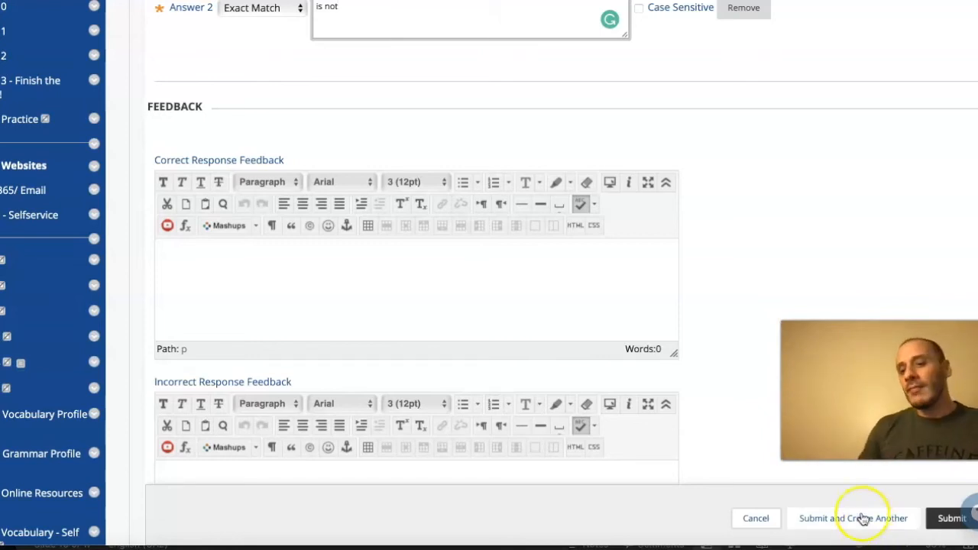
left_click(941, 519)
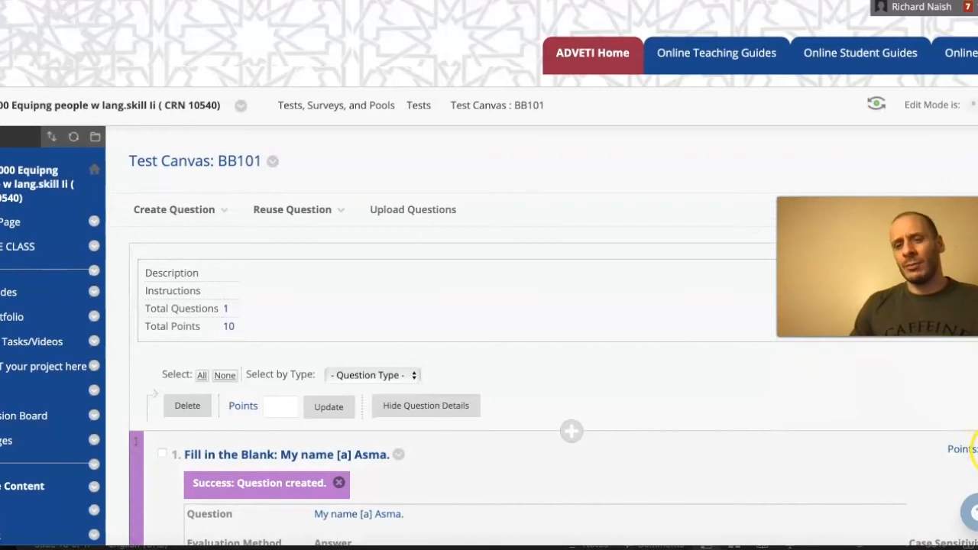
left_click(963, 449)
key("BackSpace")
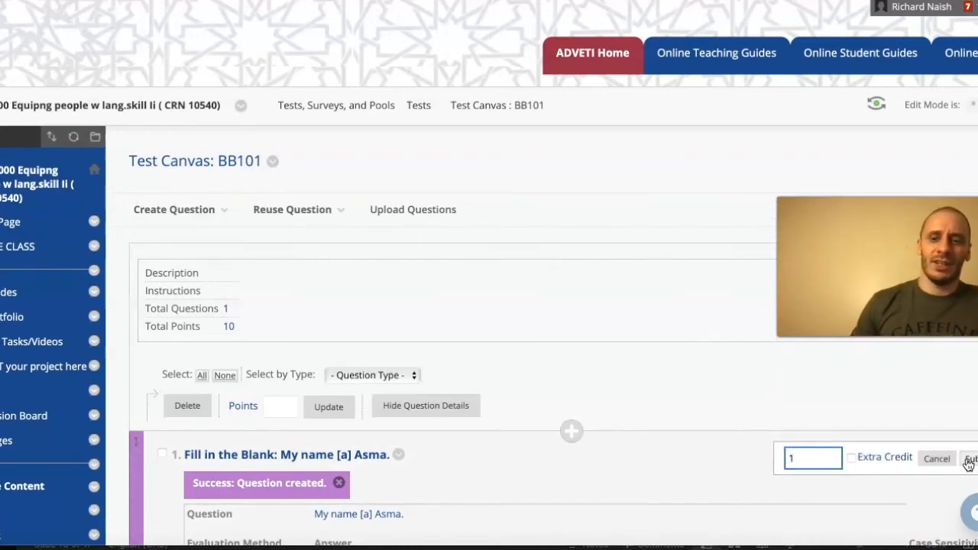
left_click(967, 461)
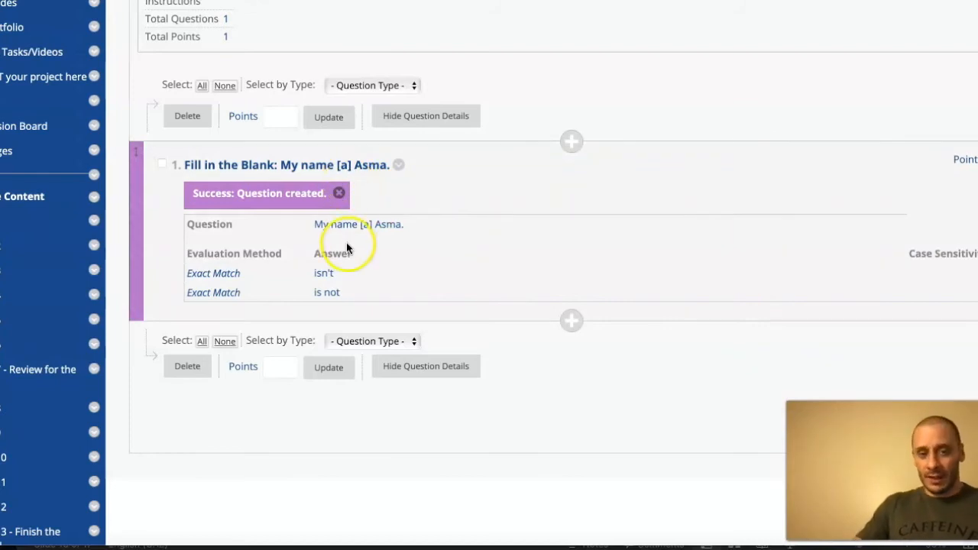
- Start a new Fill in Multiple Blanks question in the BB101 test
scroll(347, 250, "up", 1)
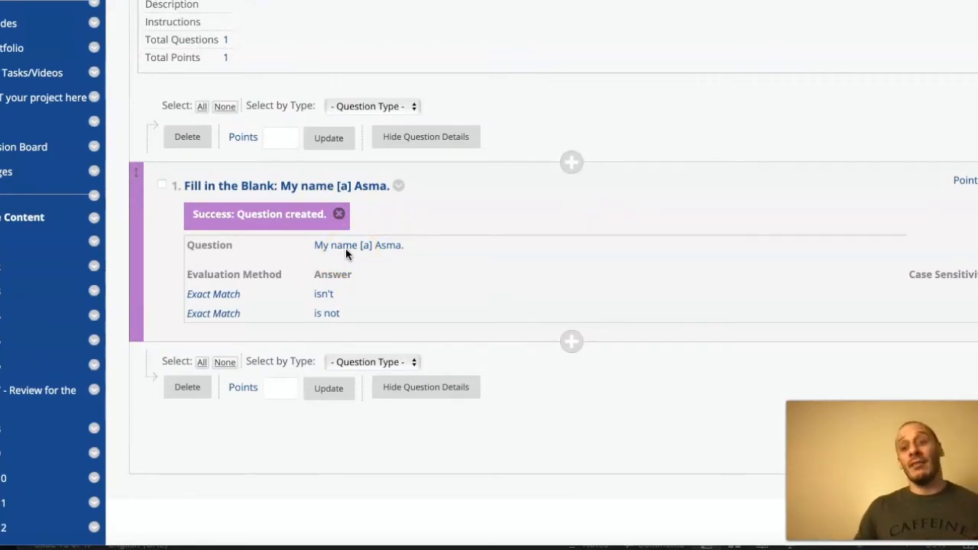
scroll(264, 145, "up", 2)
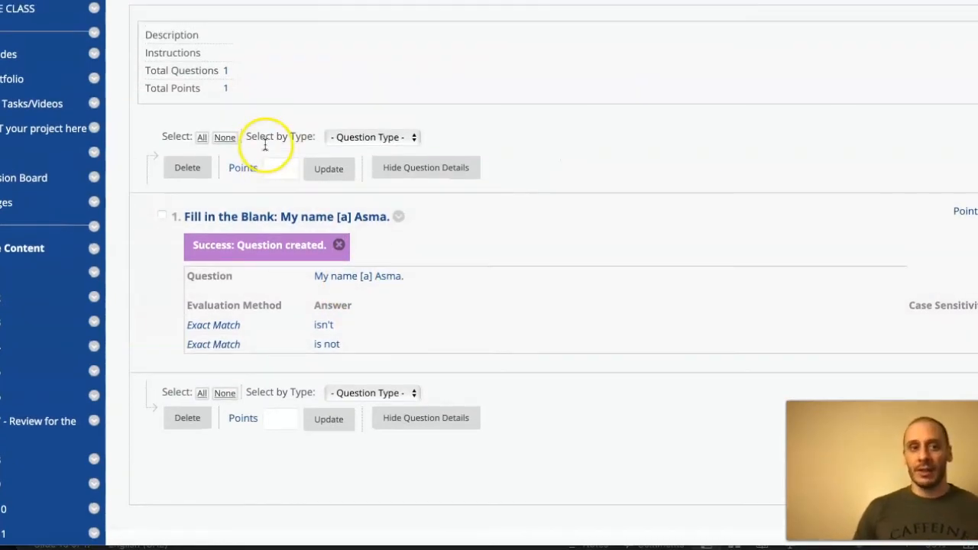
left_click(205, 30)
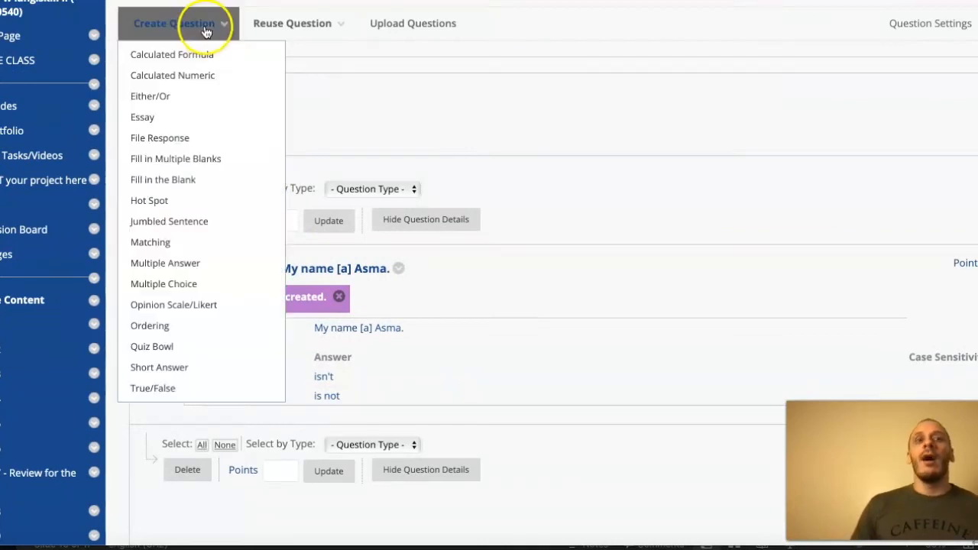
left_click(165, 165)
scroll(381, 207, "down", 3)
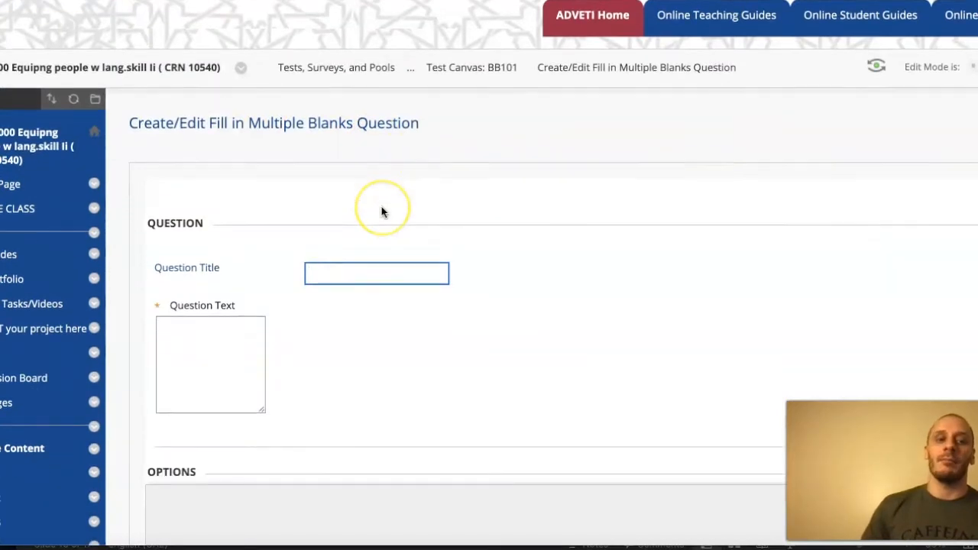
scroll(473, 187, "down", 1)
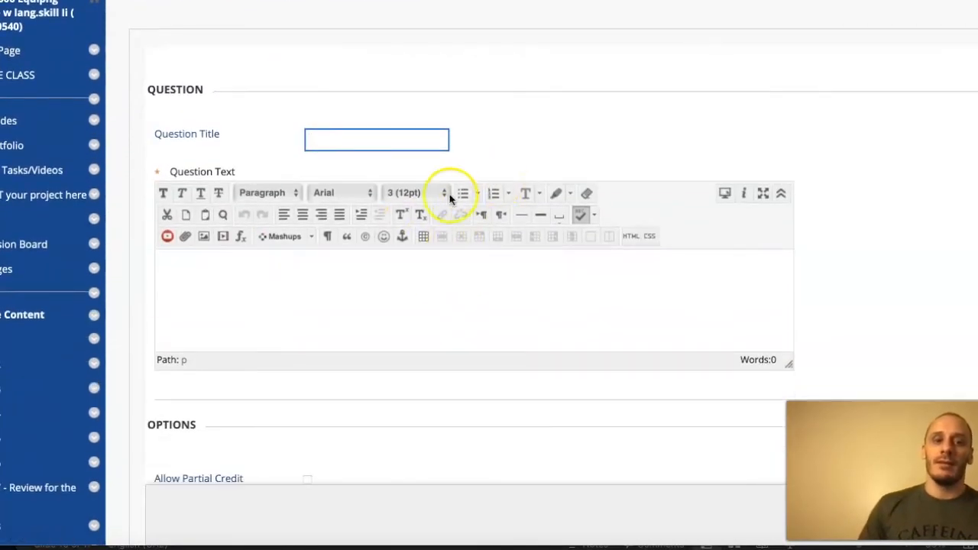
- Write "My name [a]", "Her name [b]" and "Their names [c]" as separate sentences in the question text, completing each with first names
left_click(285, 282)
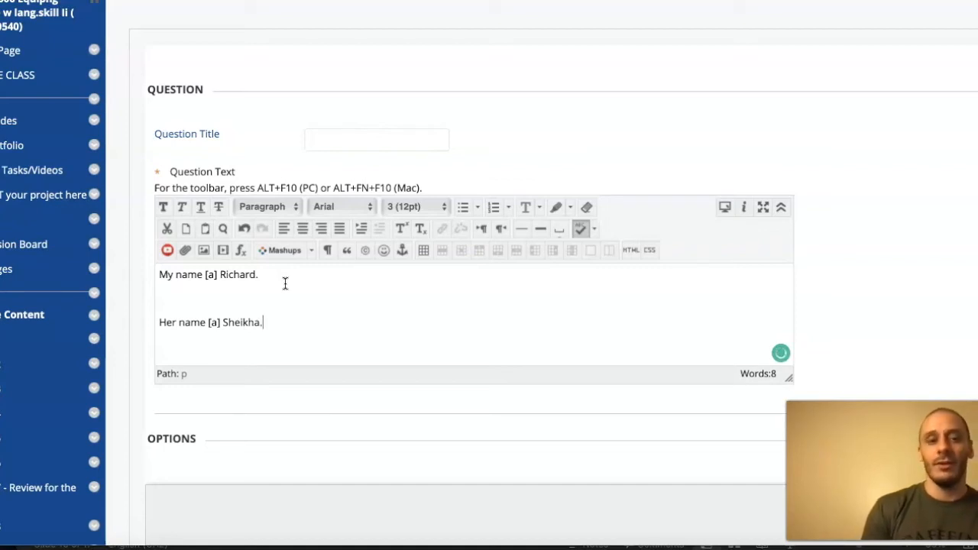
scroll(285, 284, "down", 1)
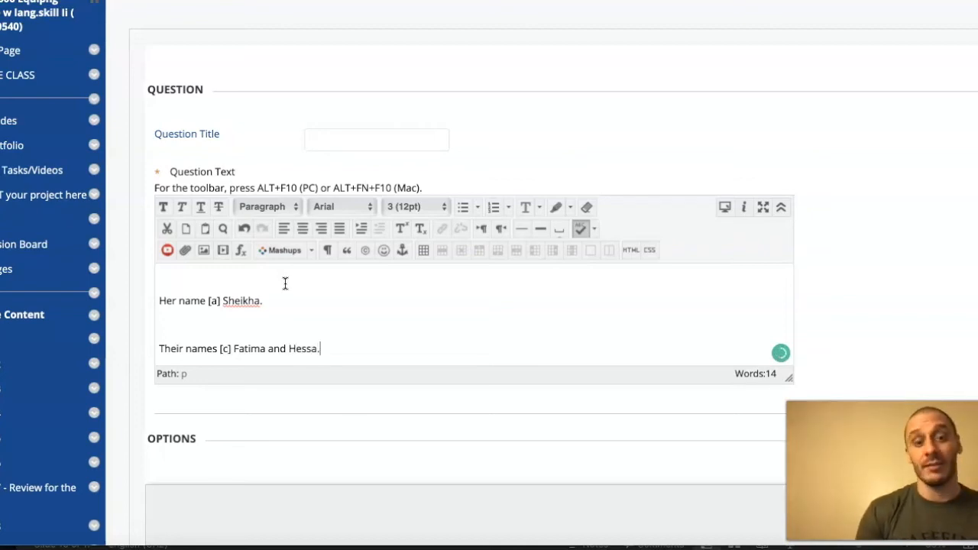
scroll(295, 292, "up", 3)
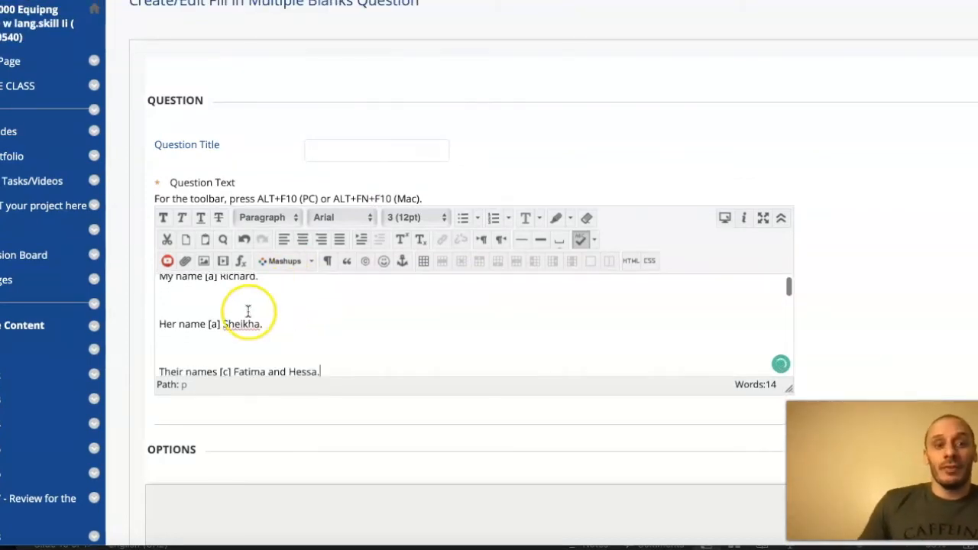
double_click(213, 324)
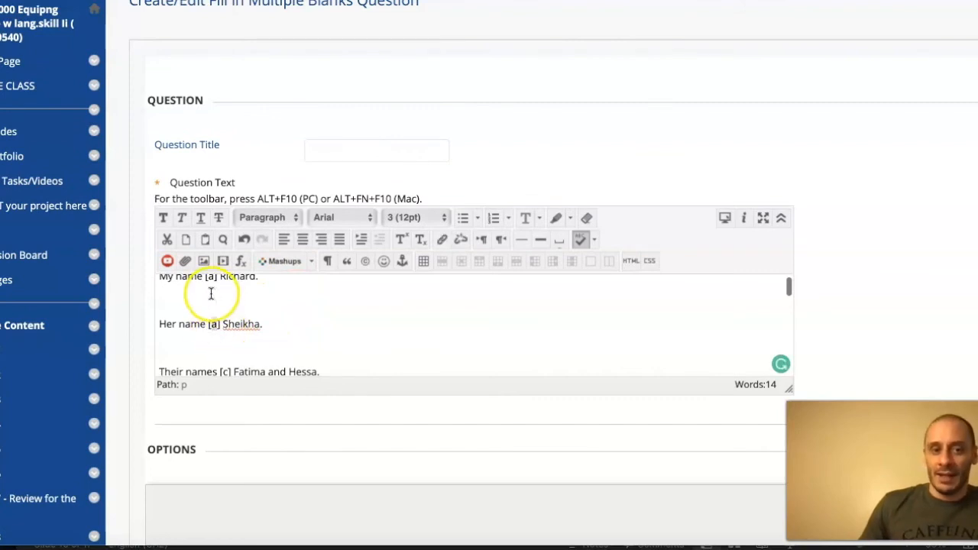
type("b")
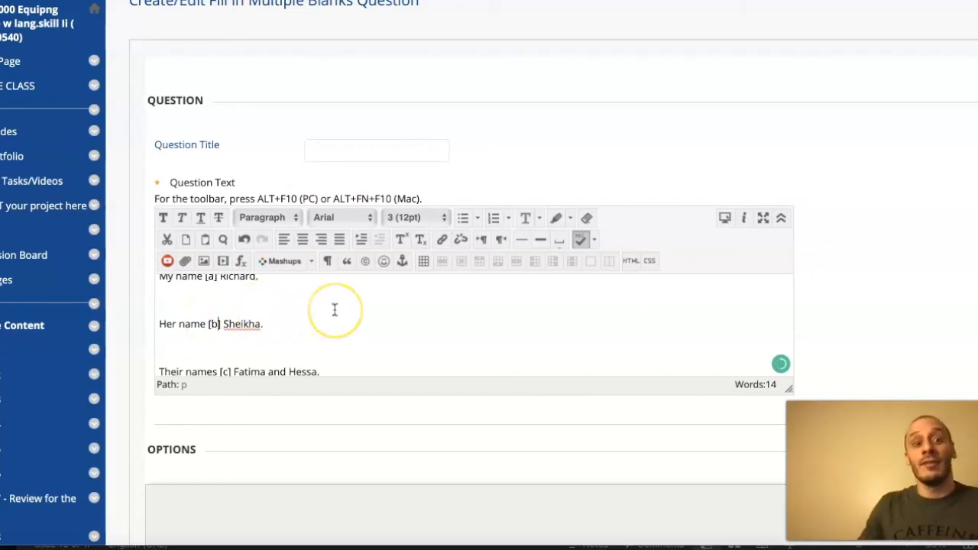
scroll(335, 309, "up", 2)
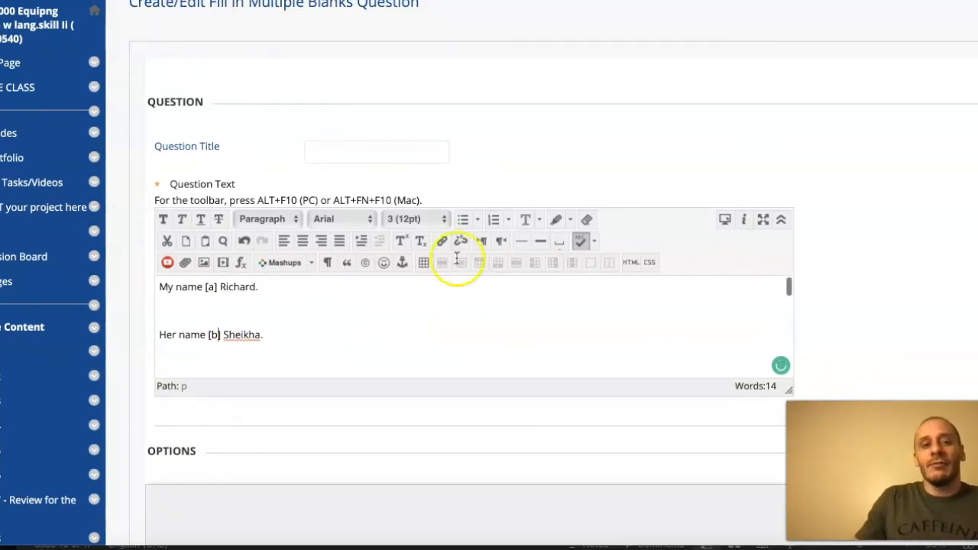
- Set the font size of all the question text to 4 (14pt)
scroll(497, 175, "down", 2)
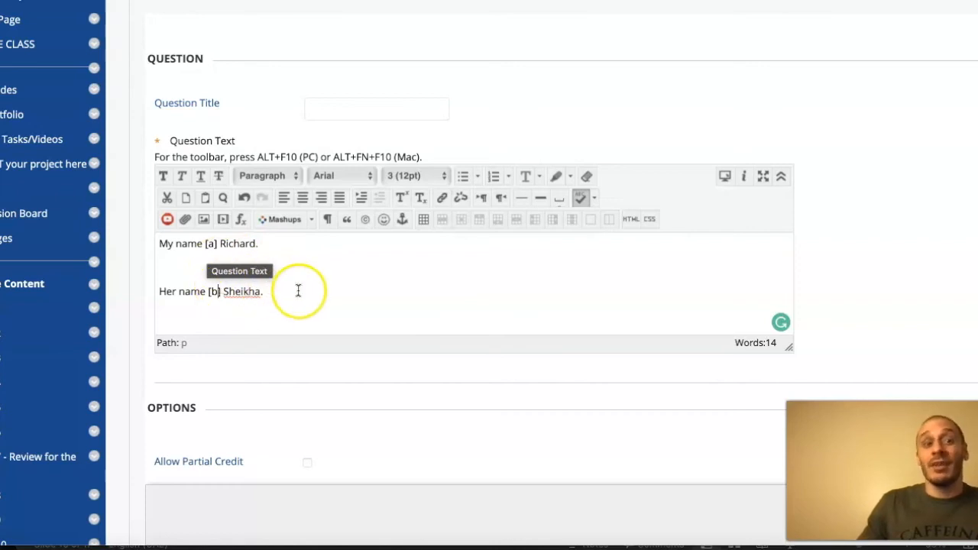
scroll(286, 290, "down", 2)
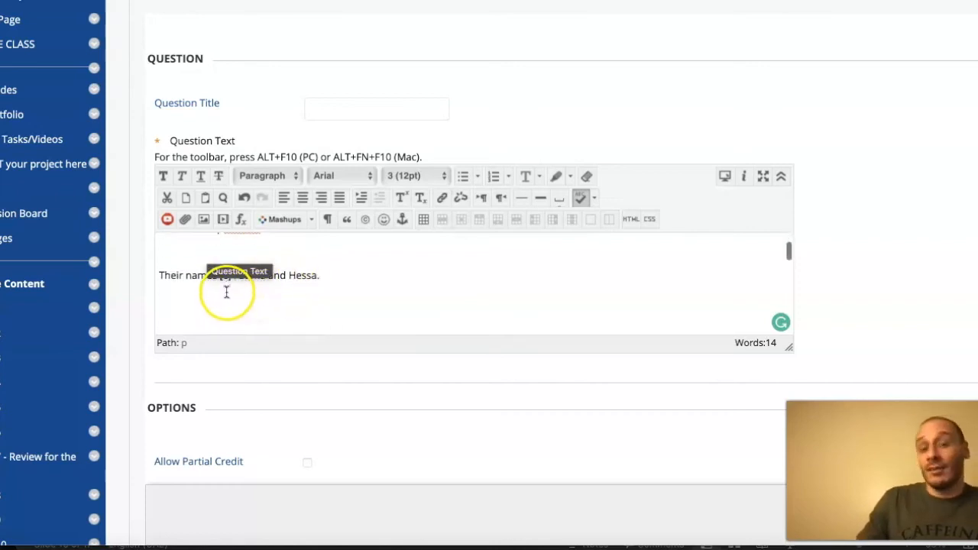
scroll(257, 287, "down", 1)
scroll(257, 287, "up", 2)
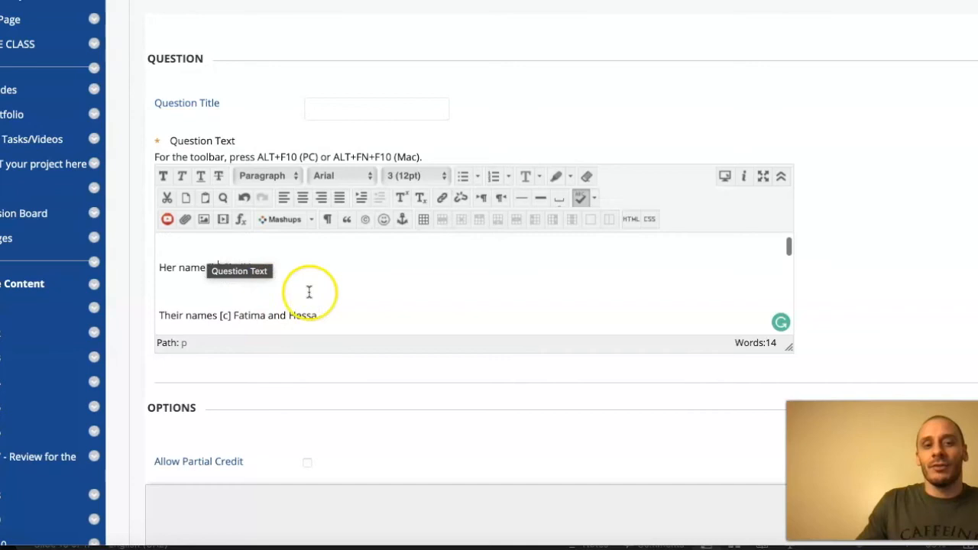
scroll(319, 312, "up", 2)
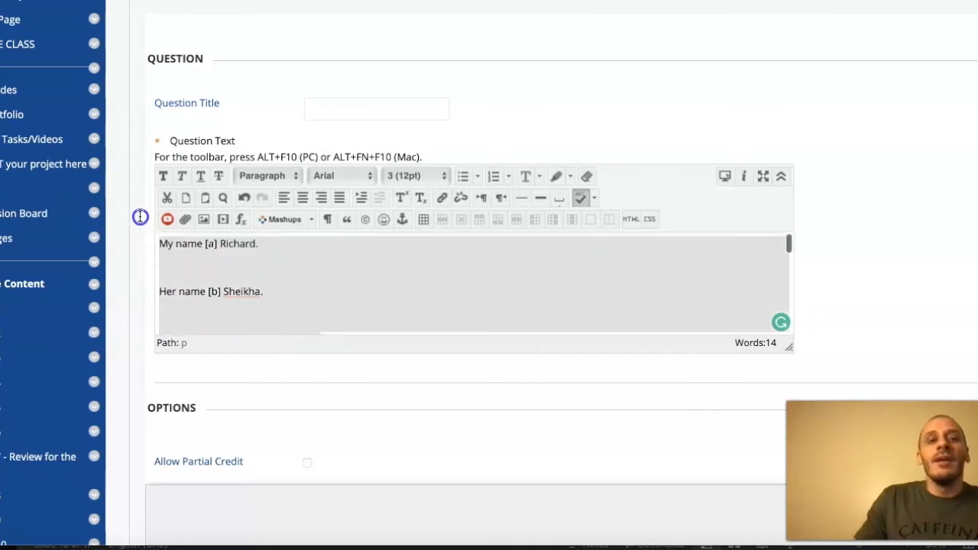
left_click(419, 175)
left_click(423, 189)
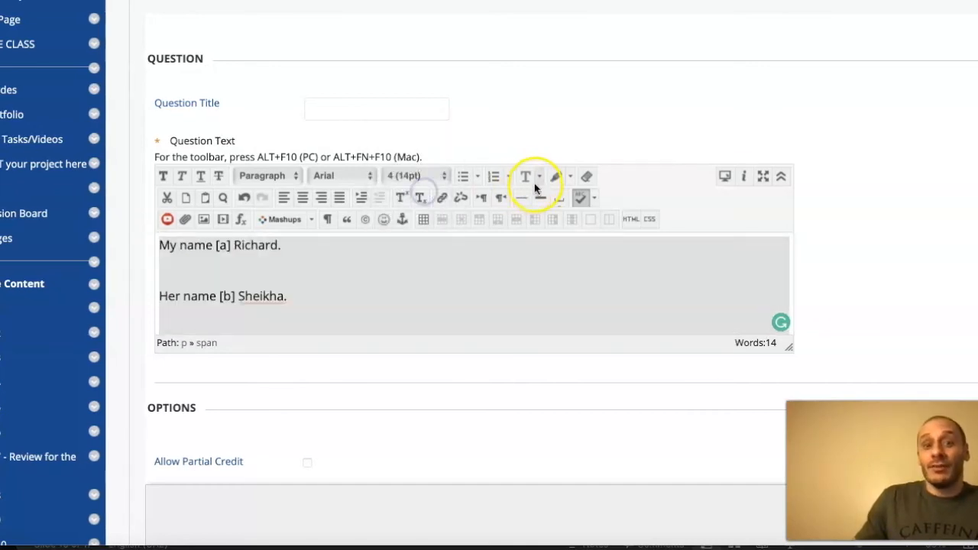
- Colour all three sentences of the question text red
left_click(531, 177)
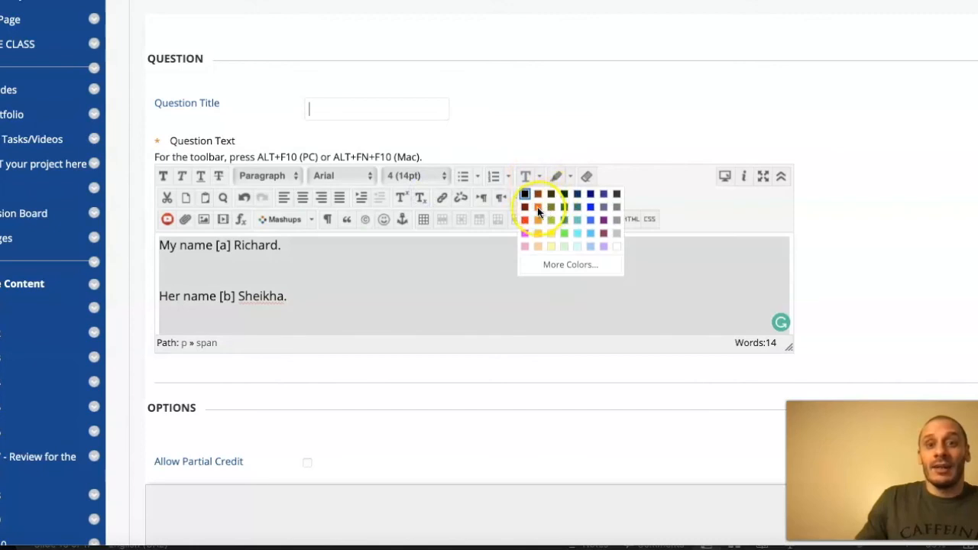
left_click(525, 219)
left_click(455, 295)
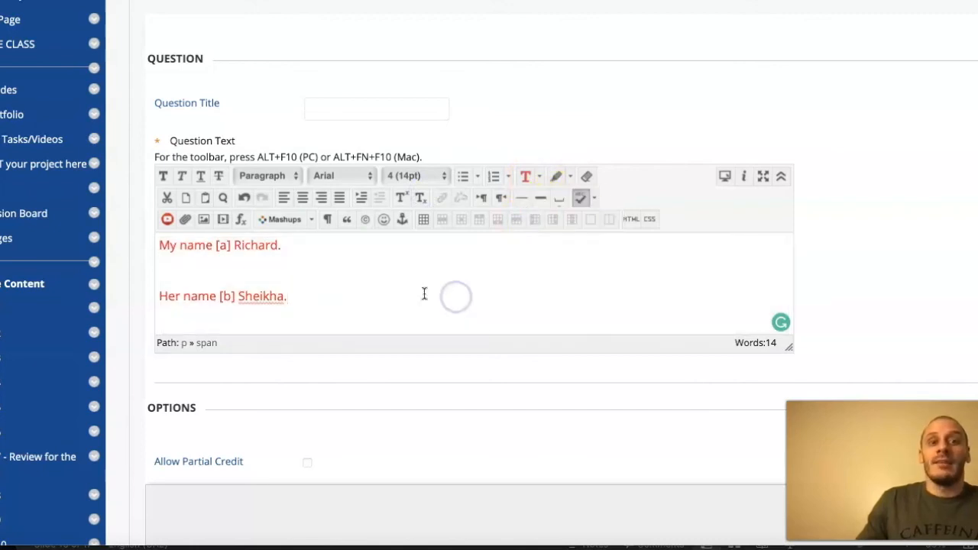
left_click(404, 279)
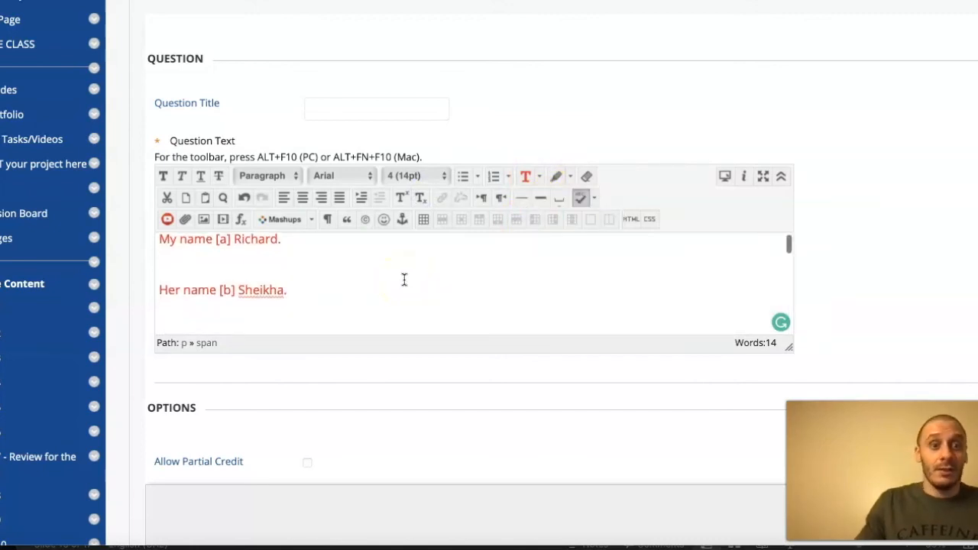
scroll(362, 268, "down", 1)
scroll(362, 275, "down", 1)
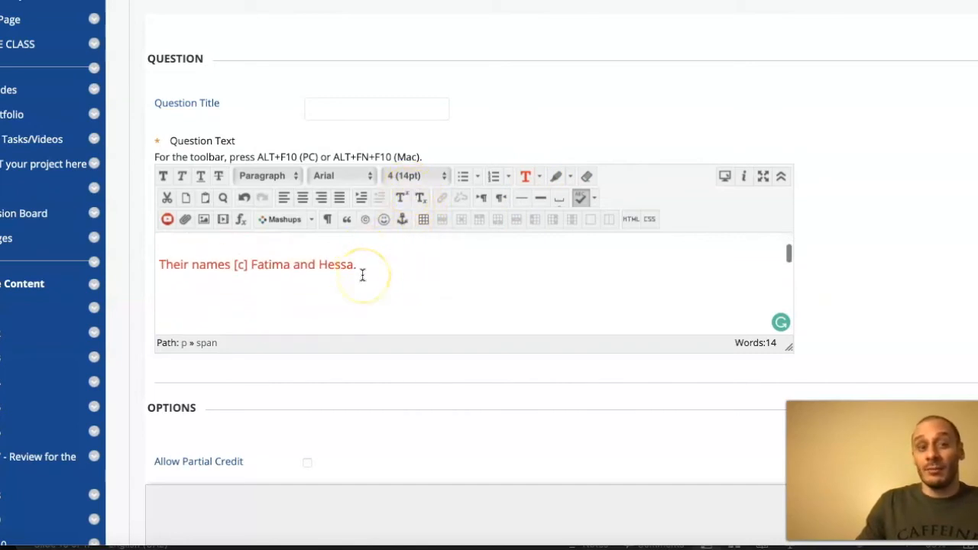
scroll(362, 275, "up", 1)
- Change the text colour of all the question sentences to dark blue
left_click_drag(400, 310, 141, 214)
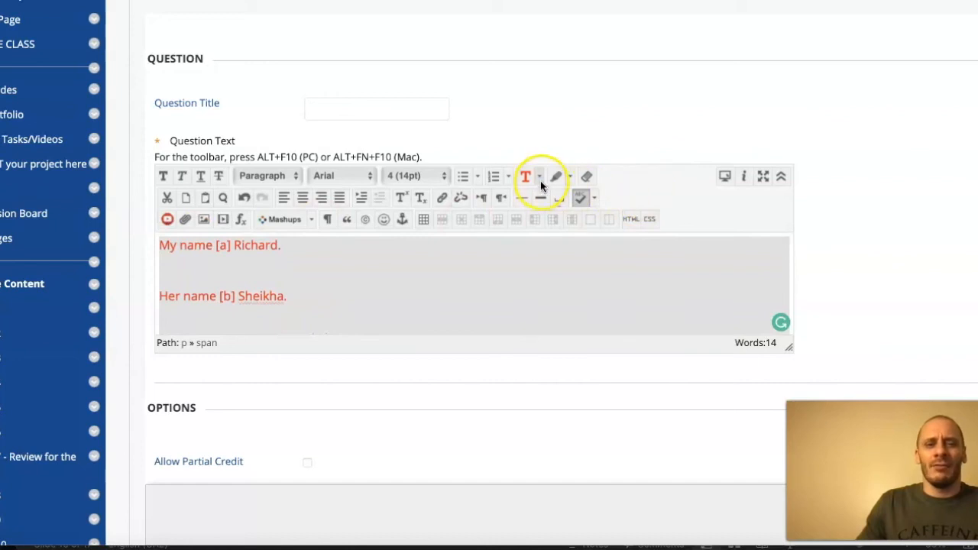
left_click(539, 175)
left_click(578, 195)
left_click(478, 280)
scroll(453, 306, "down", 1)
scroll(417, 395, "down", 1)
scroll(360, 258, "up", 3)
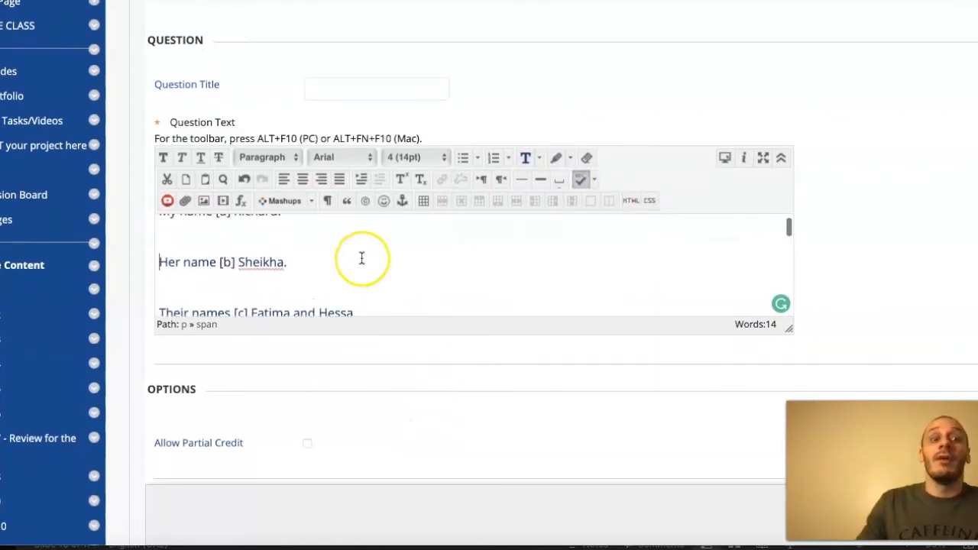
- Try the Allow Partial Credit option by enabling it for the question and clearing it again
scroll(500, 76, "down", 1)
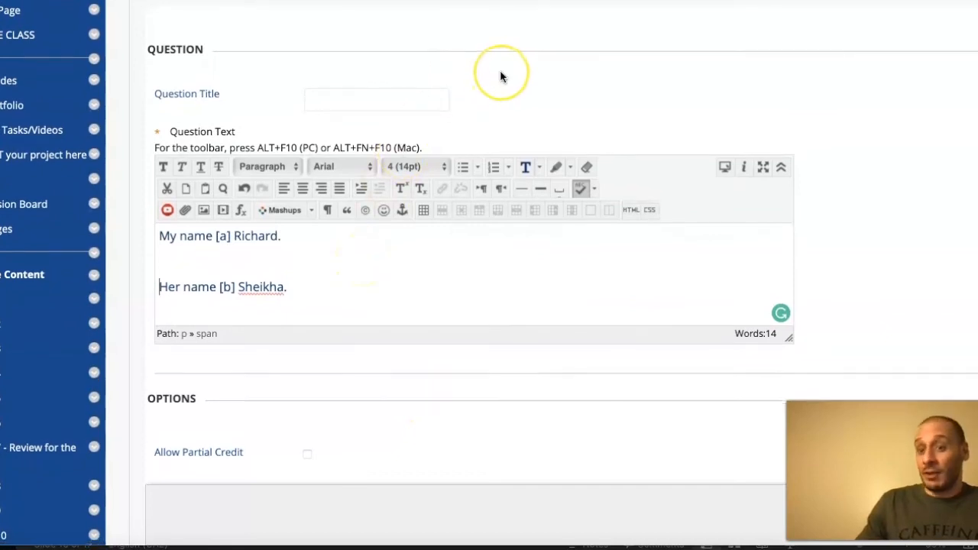
scroll(500, 76, "down", 3)
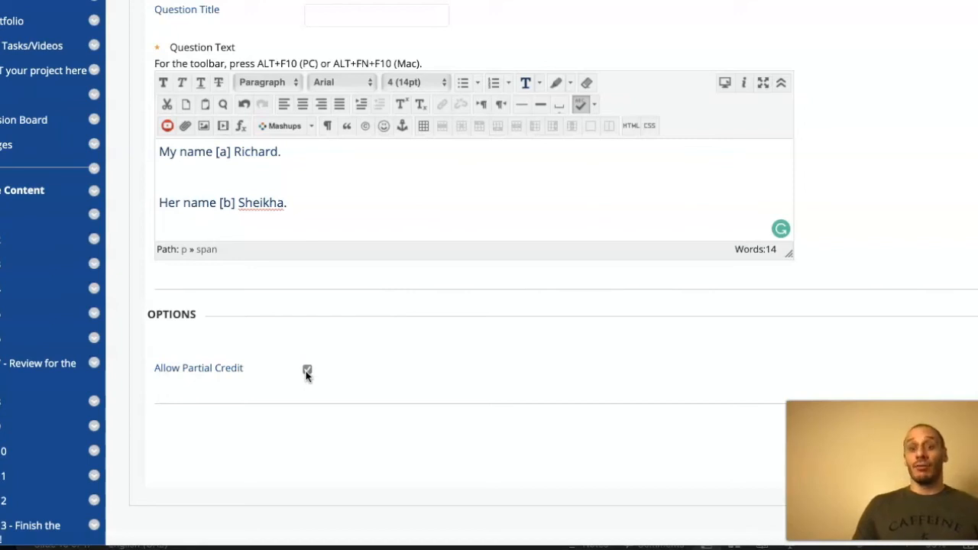
left_click(289, 376)
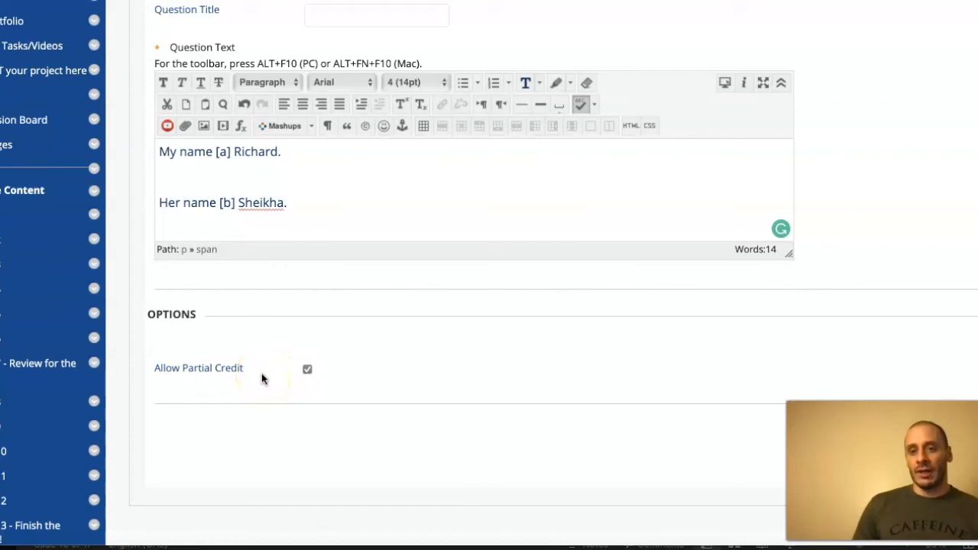
left_click(307, 371)
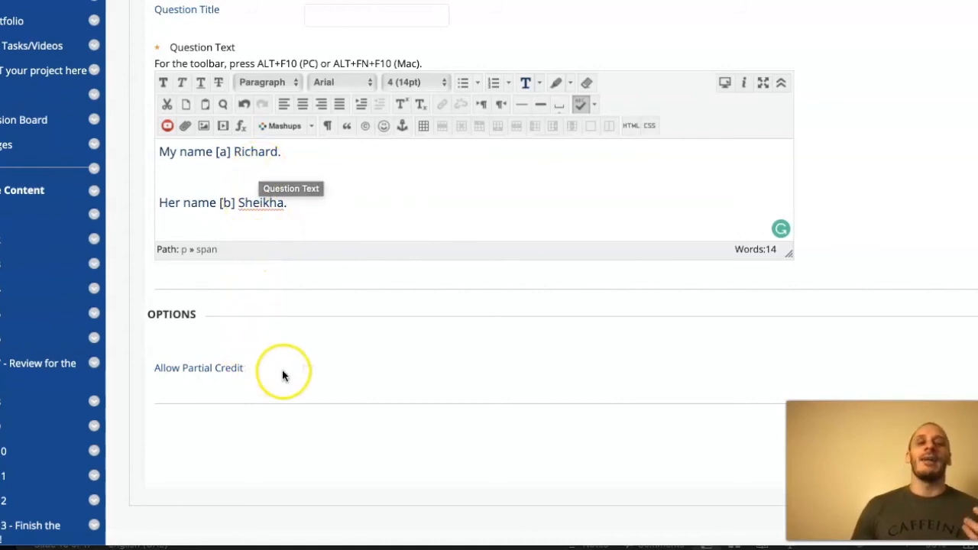
- Enable Allow Partial Credit for the Fill in Multiple Blanks question and continue to its answers
left_click(307, 371)
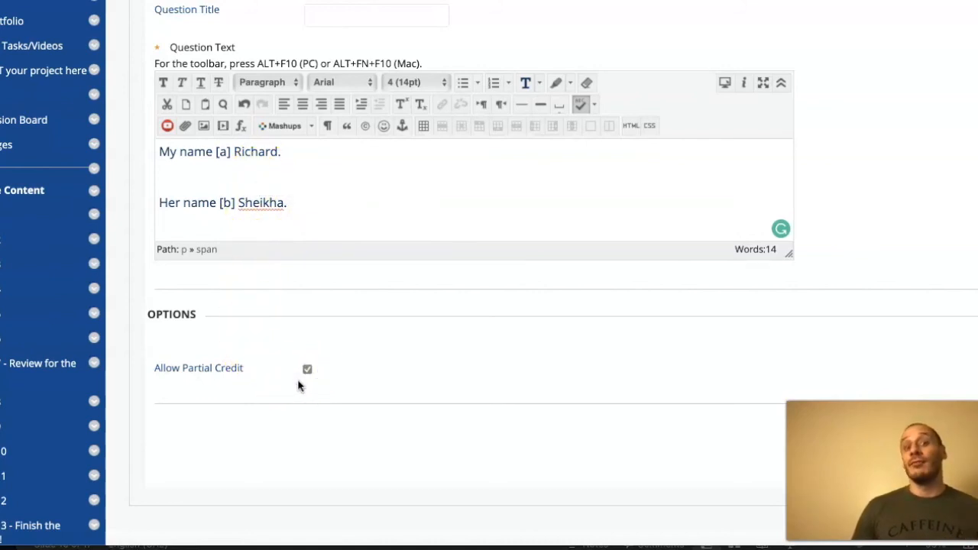
scroll(847, 382, "down", 3)
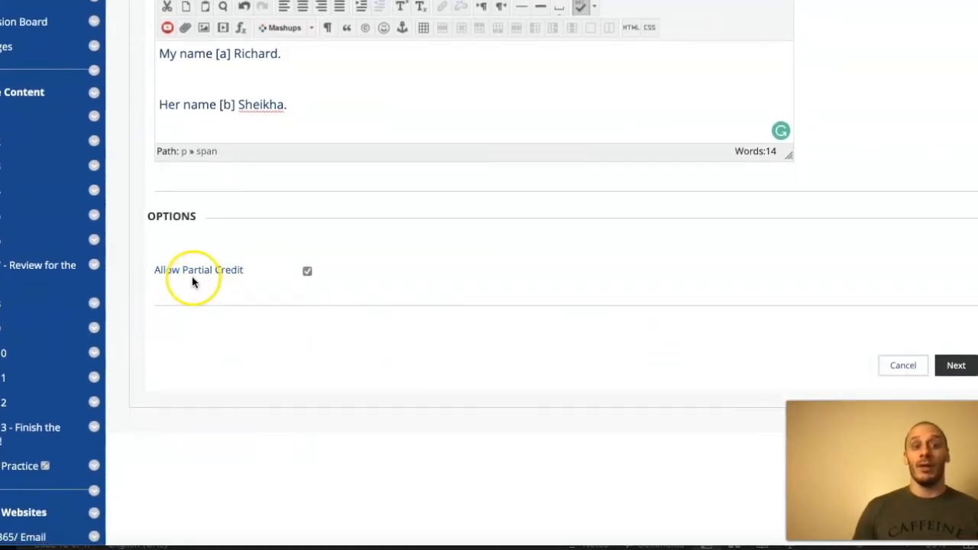
left_click(956, 367)
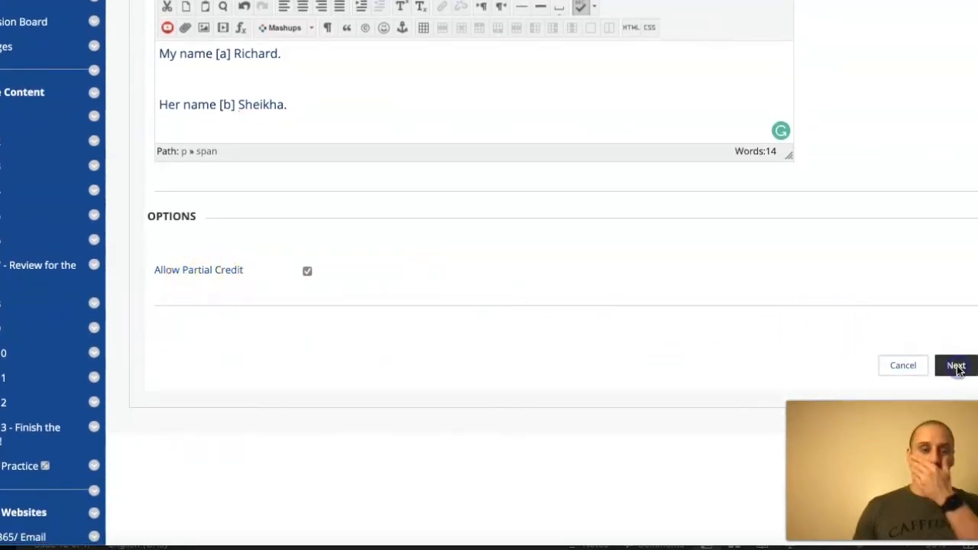
- Enter the exact-match answers "is" for blank a, "is" for blank b and "are" for blank c
scroll(637, 229, "down", 3)
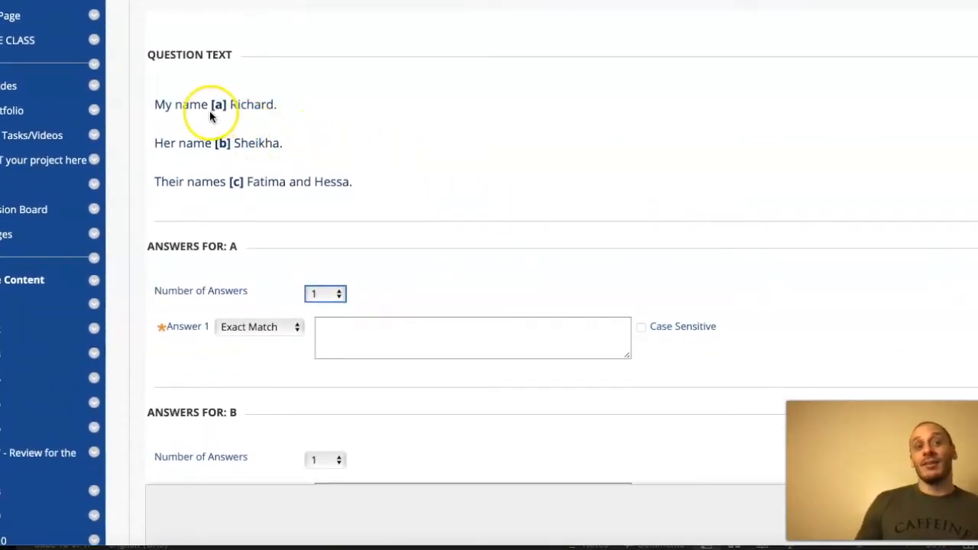
scroll(456, 329, "down", 1)
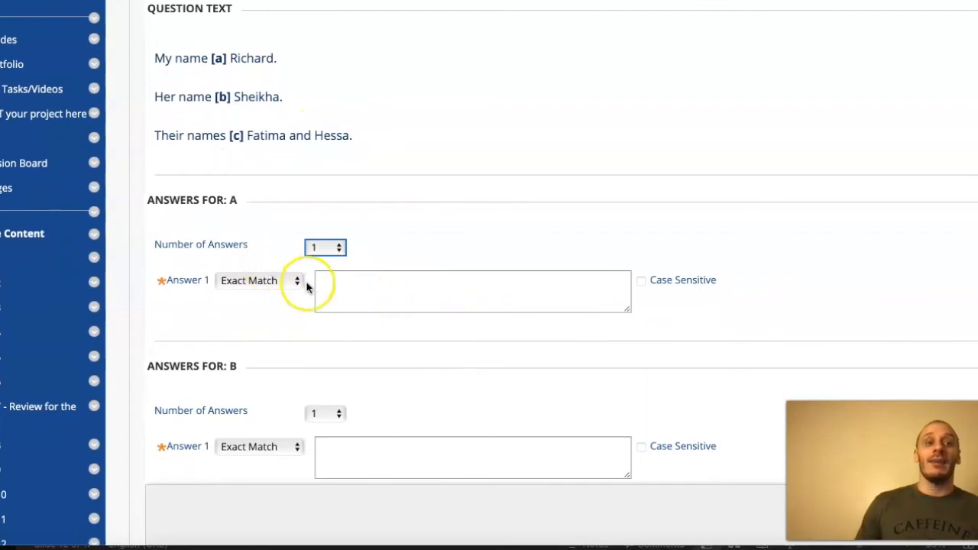
left_click(414, 291)
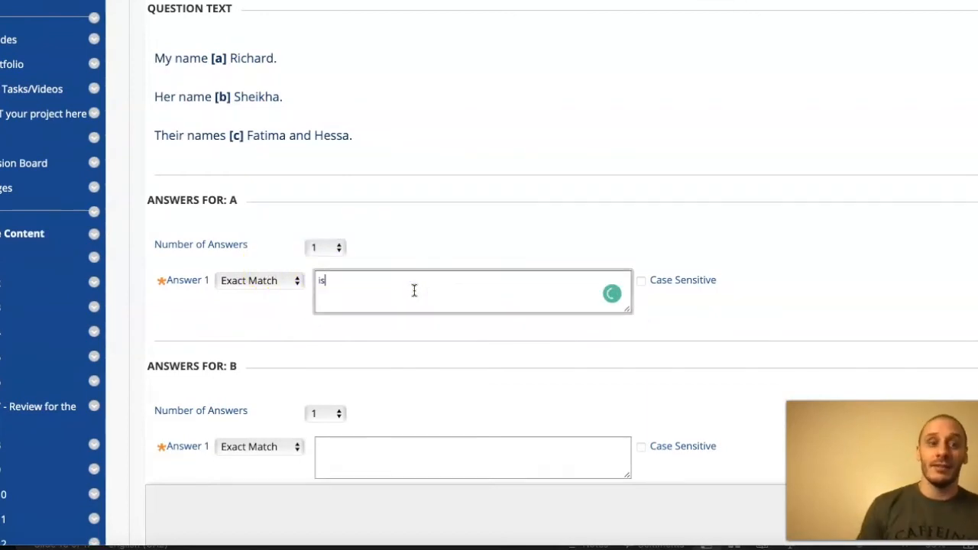
scroll(418, 325, "down", 3)
left_click(401, 324)
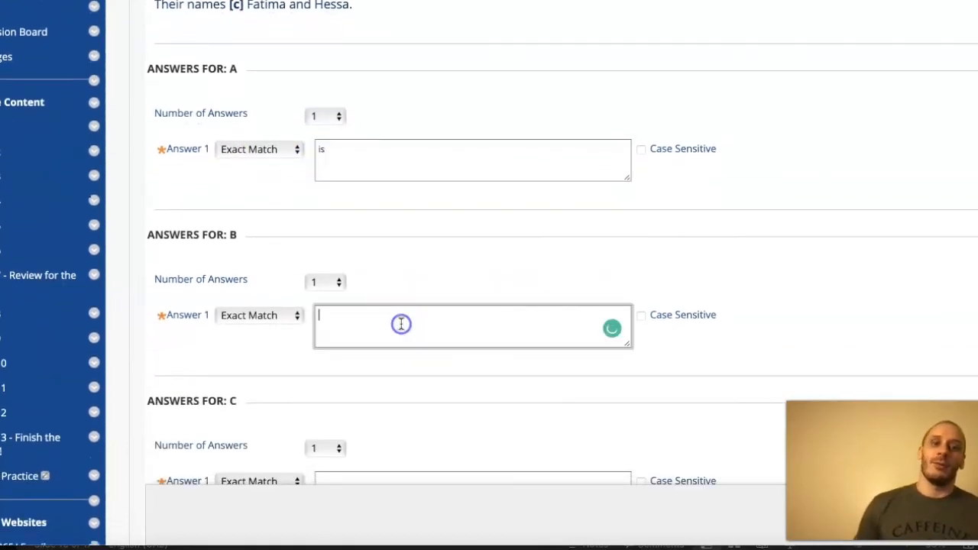
type("is")
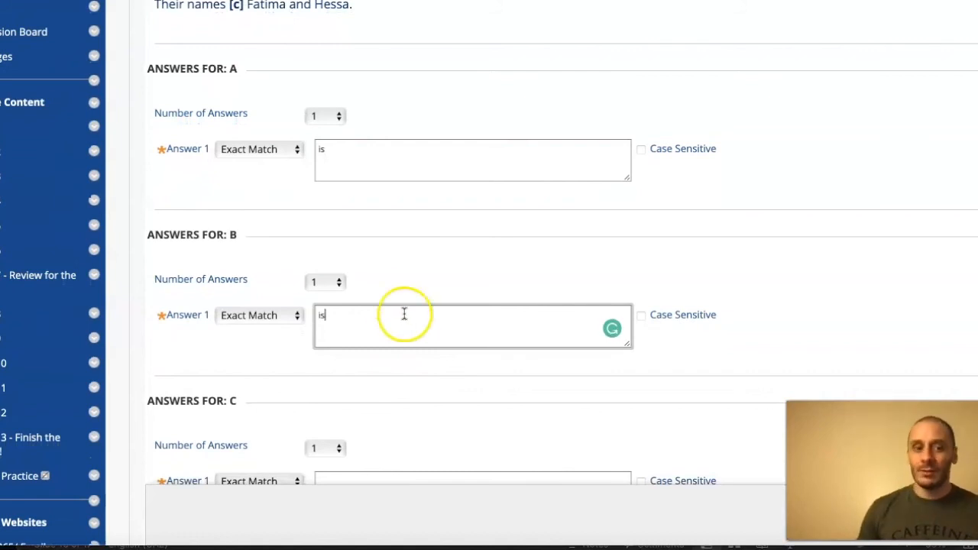
scroll(439, 355, "down", 3)
left_click(422, 314)
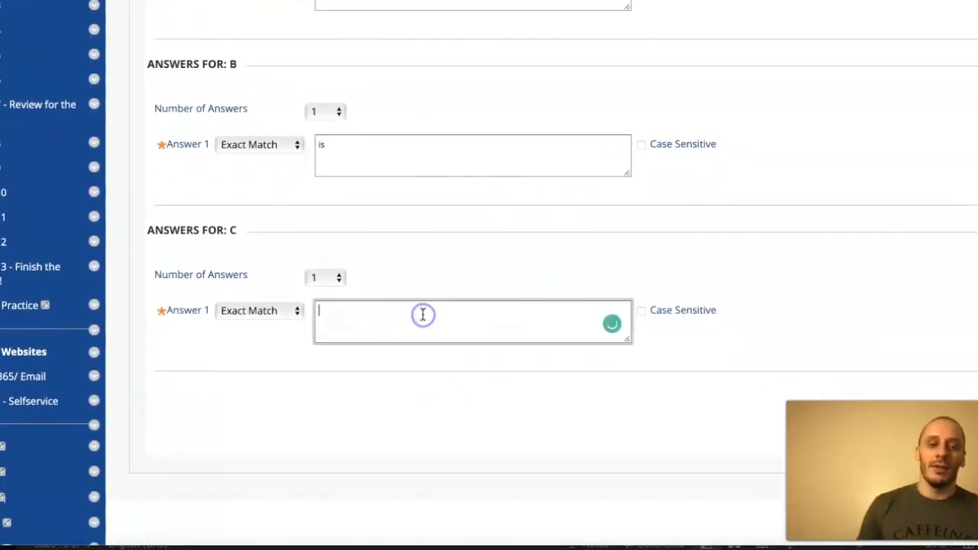
type("are")
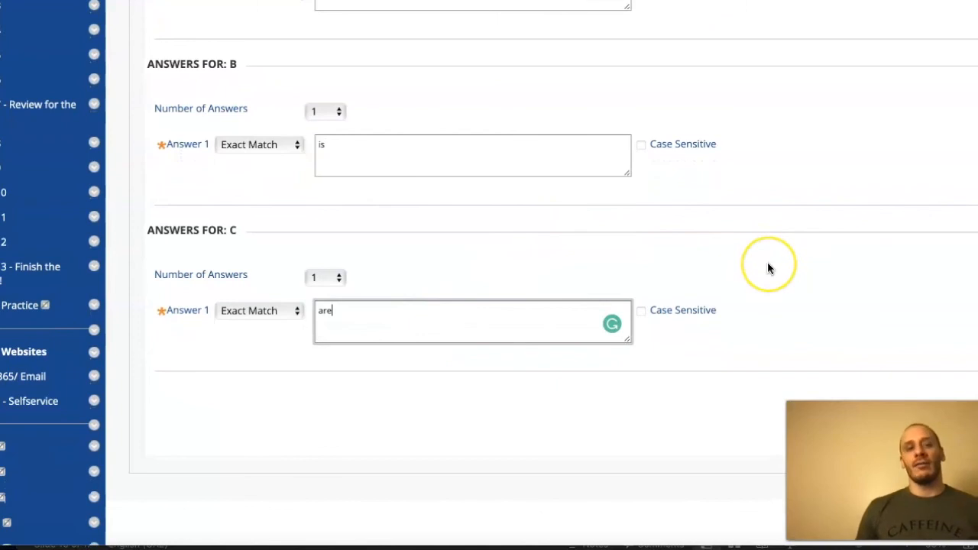
- Review the three question sentences against the answers entered for blanks a, b and c
scroll(768, 264, "up", 4)
scroll(769, 269, "down", 6)
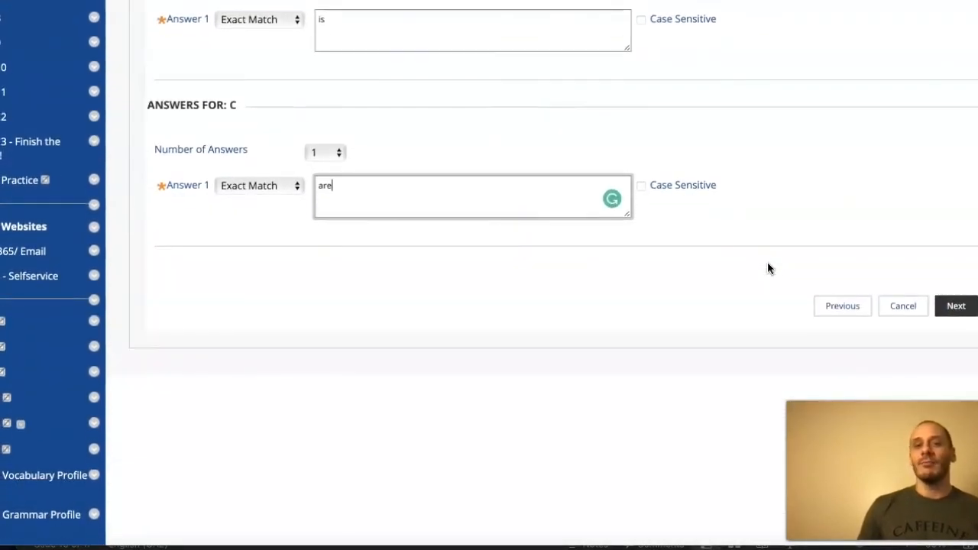
left_click(752, 265)
scroll(752, 265, "up", 1)
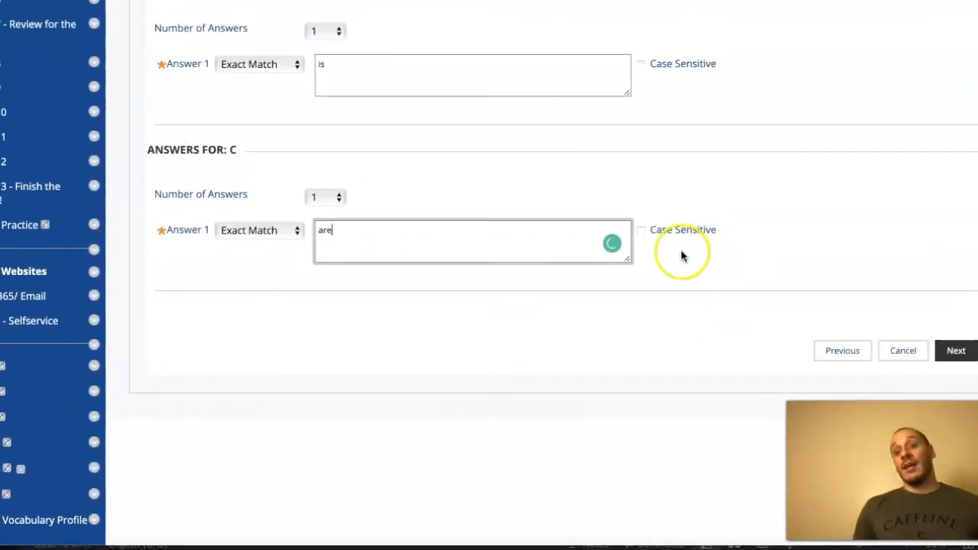
scroll(682, 256, "up", 1)
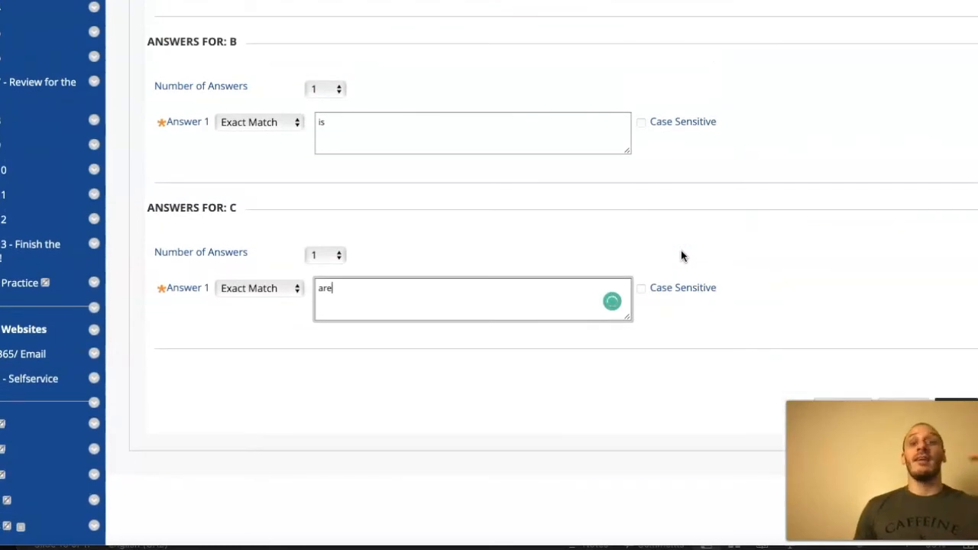
scroll(681, 256, "up", 8)
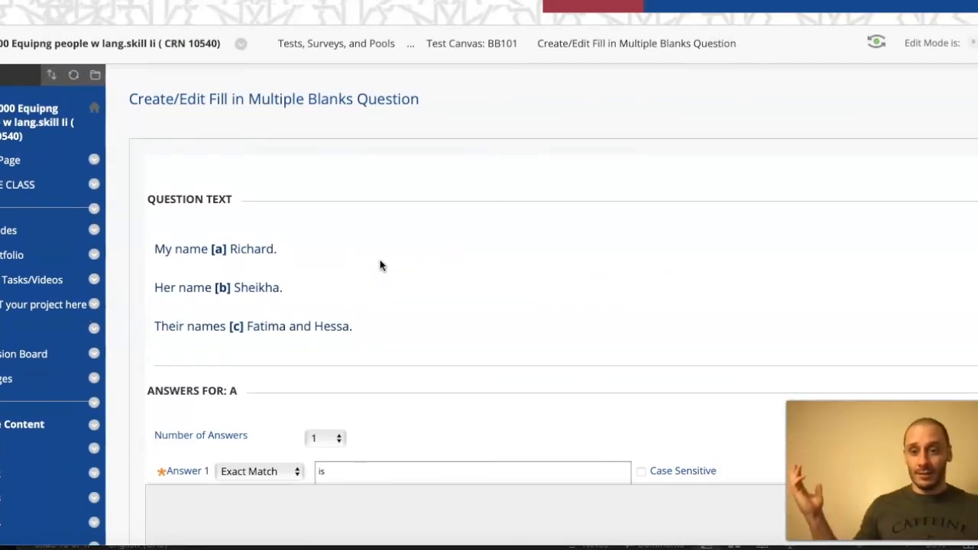
scroll(415, 248, "down", 3)
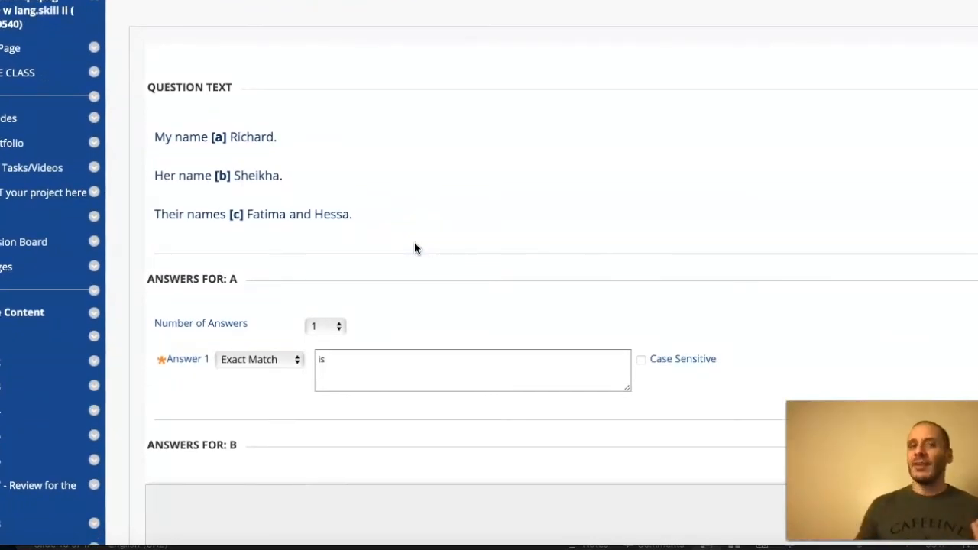
scroll(415, 248, "up", 3)
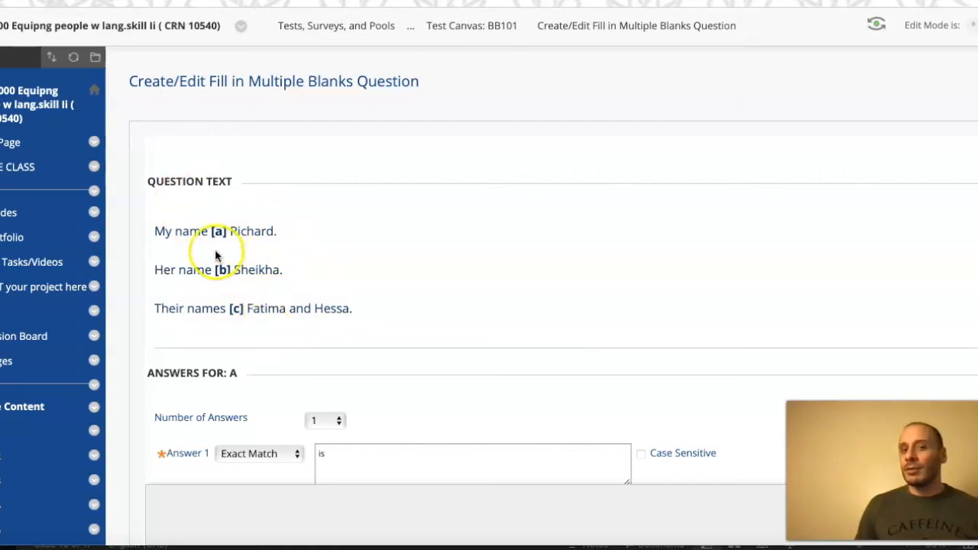
scroll(484, 300, "down", 2)
scroll(484, 301, "down", 7)
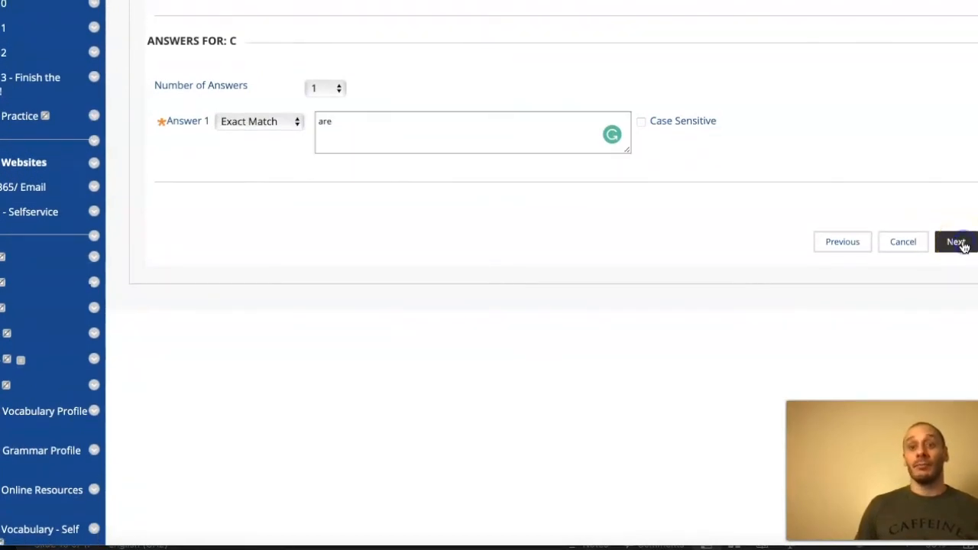
- Continue past the answers and submit the question, leaving feedback, categories and instructor notes empty
left_click(961, 243)
scroll(781, 260, "down", 6)
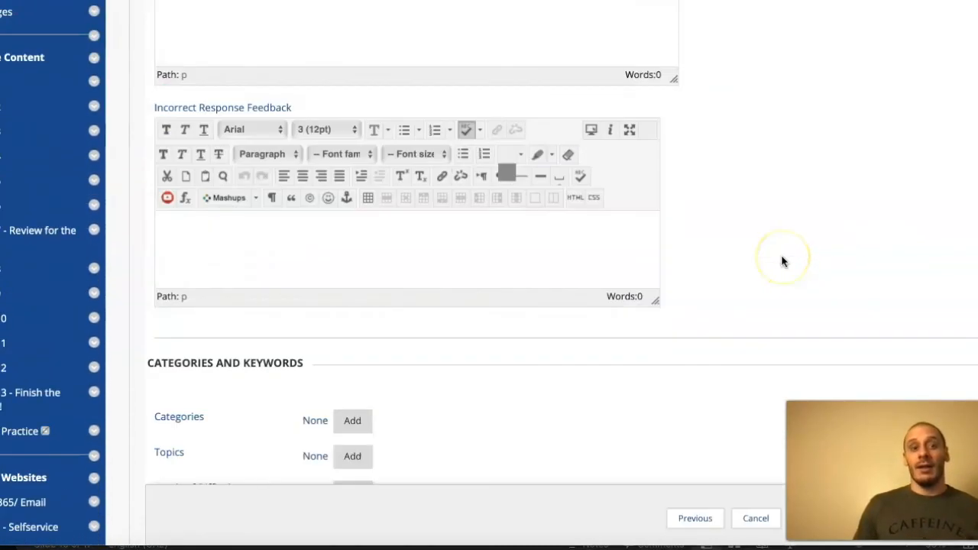
scroll(635, 234, "up", 3)
scroll(577, 214, "up", 3)
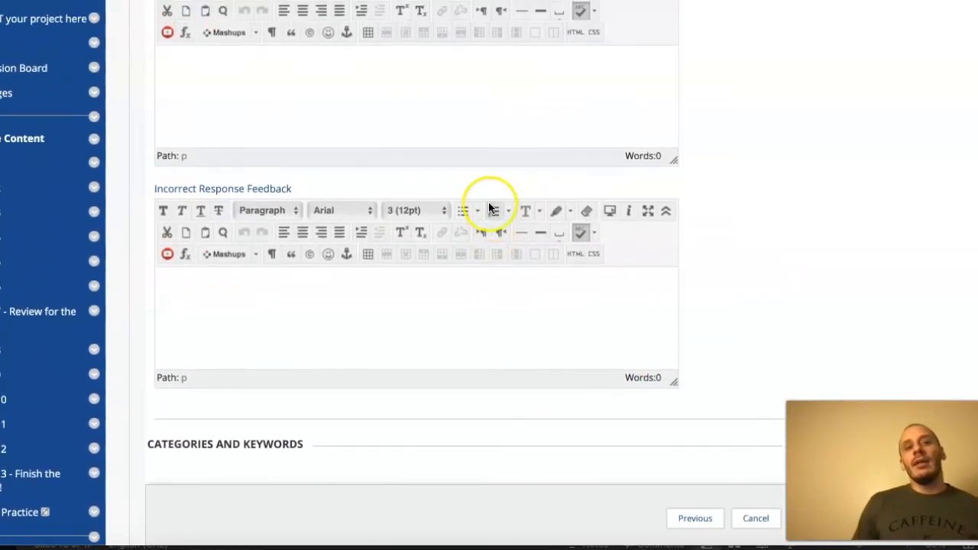
scroll(726, 162, "down", 2)
scroll(782, 191, "down", 9)
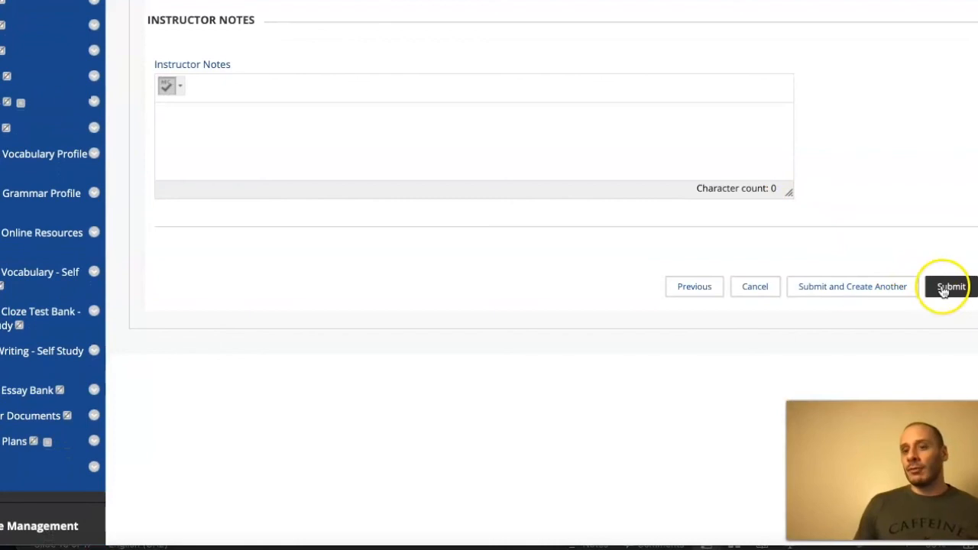
left_click(948, 287)
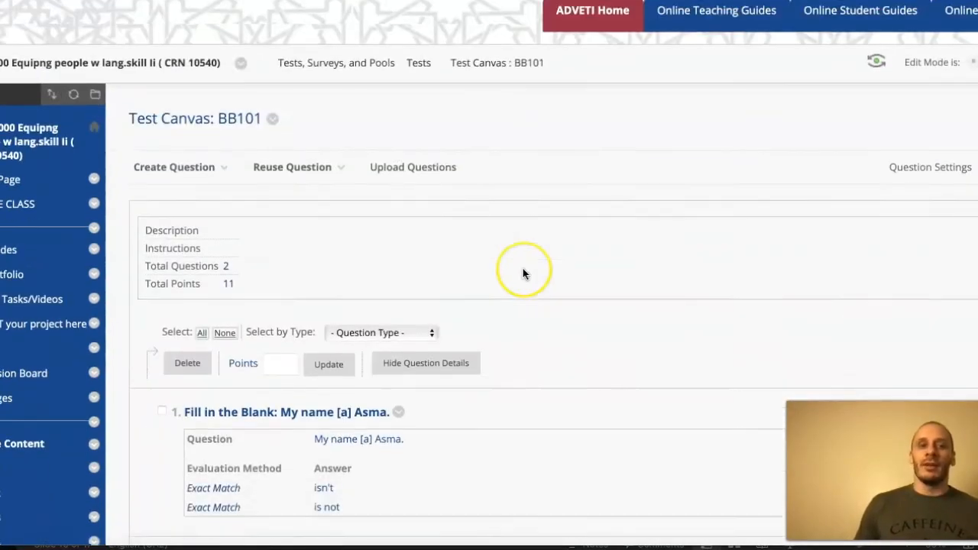
- Set the points of the Fill in Multiple Blanks question to 3
scroll(523, 272, "down", 7)
scroll(522, 272, "down", 1)
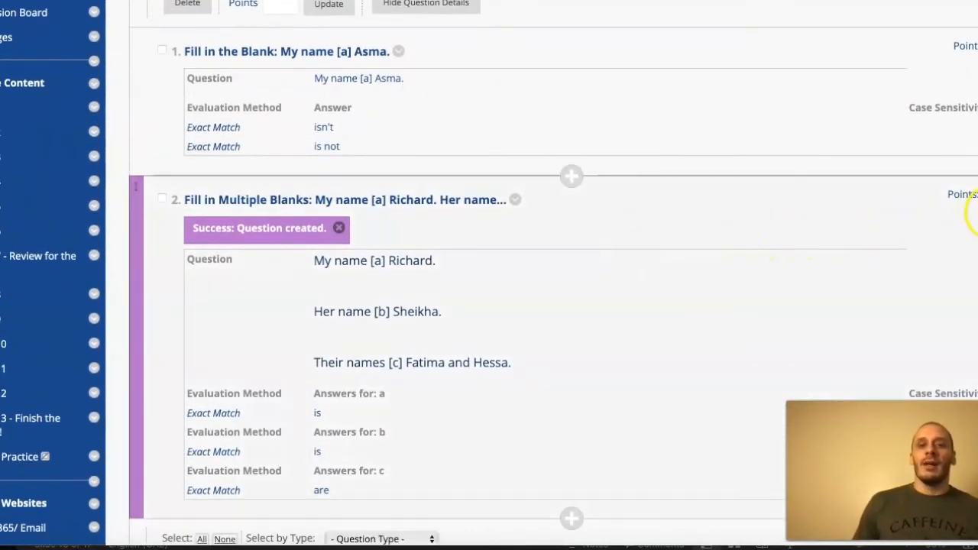
left_click(972, 194)
key("BackSpace")
key("BackSpace")
type("3")
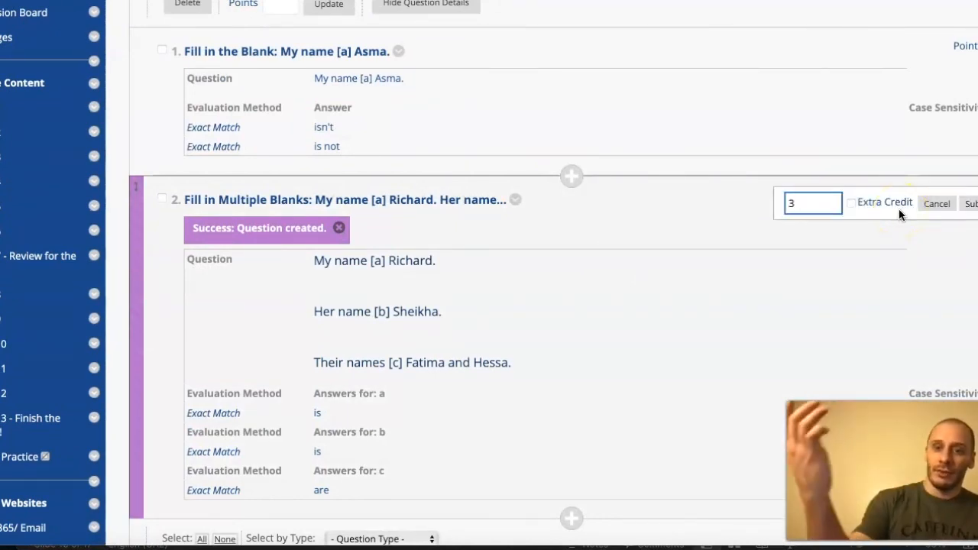
left_click(971, 203)
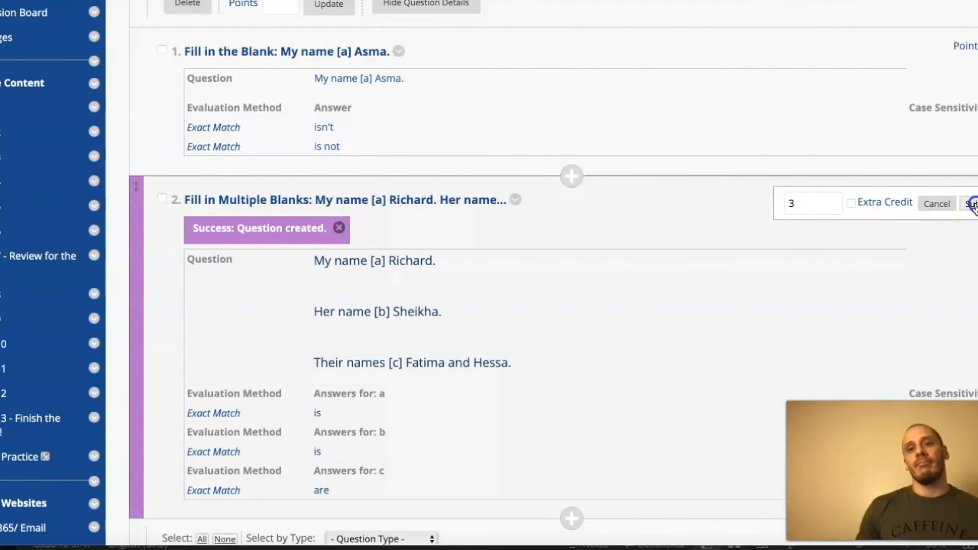
scroll(576, 208, "up", 5)
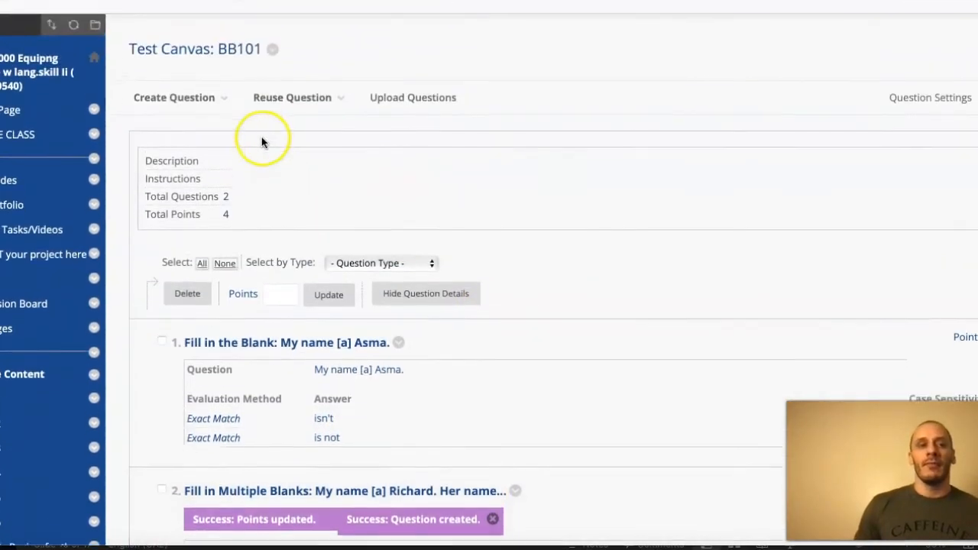
left_click(218, 105)
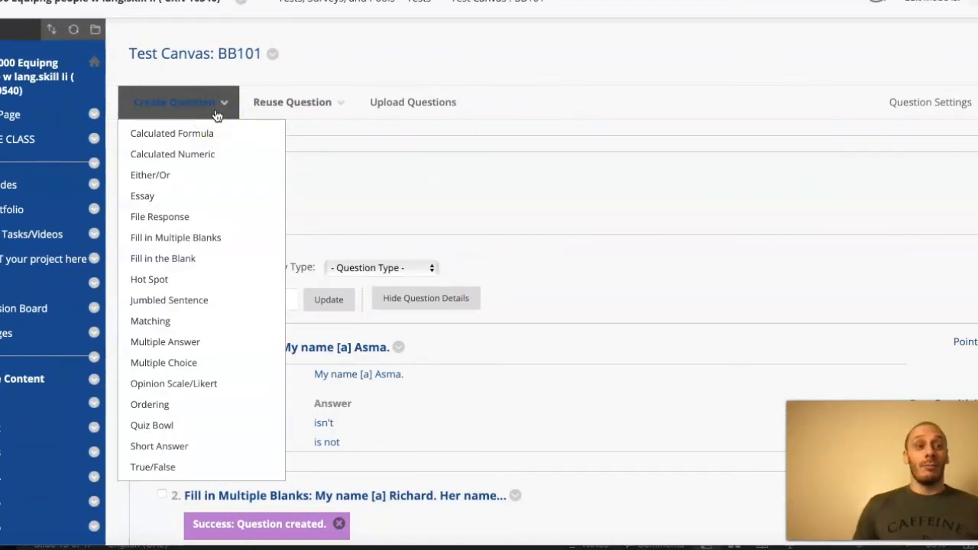
scroll(467, 257, "down", 2)
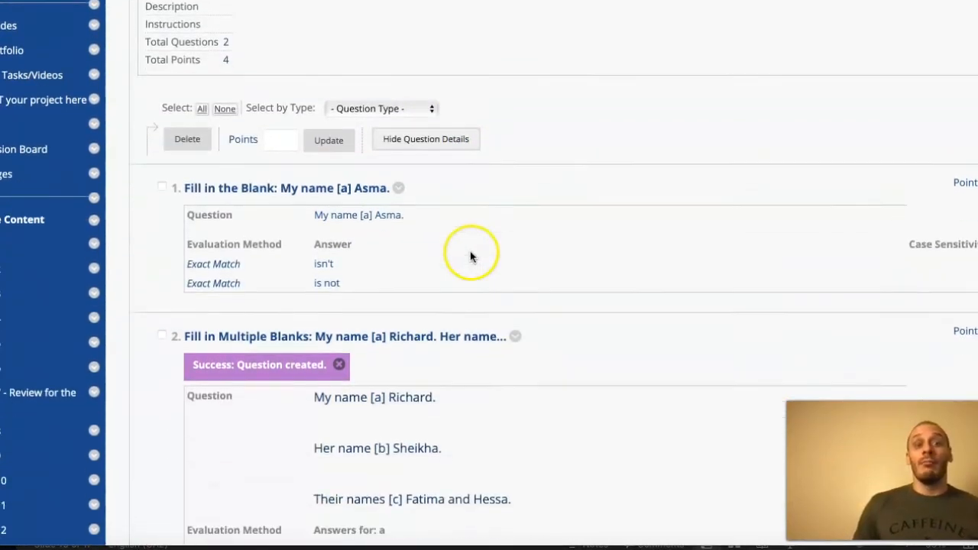
scroll(471, 256, "down", 3)
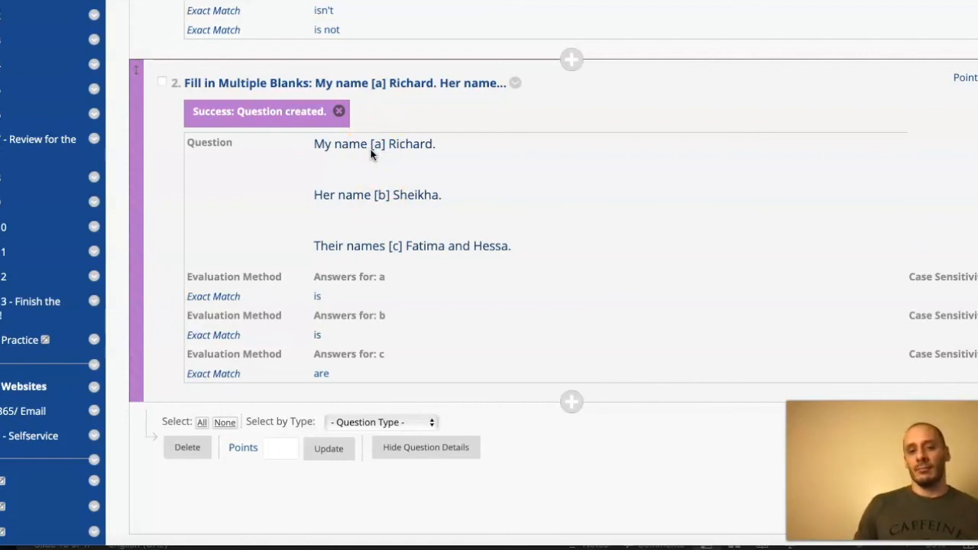
- Finish editing the test questions and add the existing test BB101 to the content area
scroll(423, 229, "down", 3)
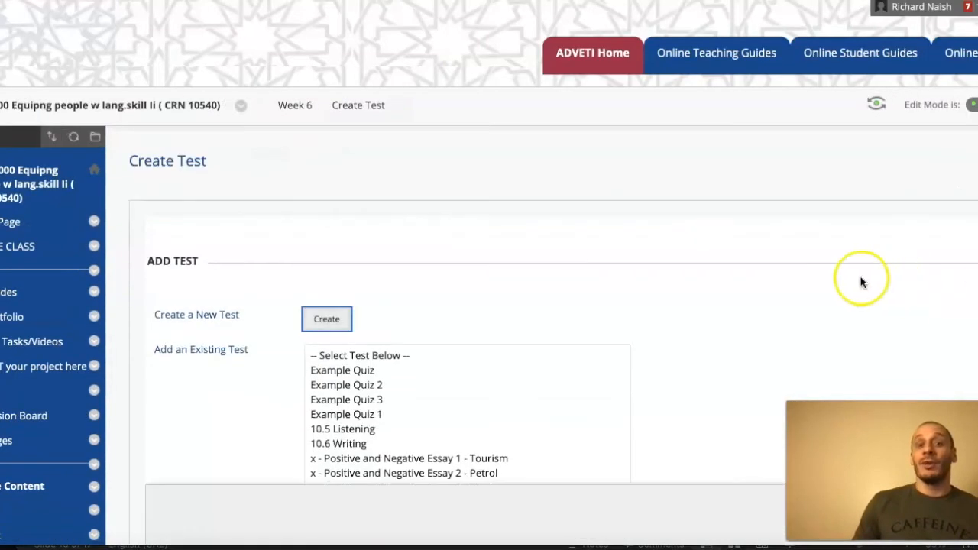
scroll(858, 279, "down", 3)
scroll(803, 276, "down", 2)
scroll(489, 175, "down", 10)
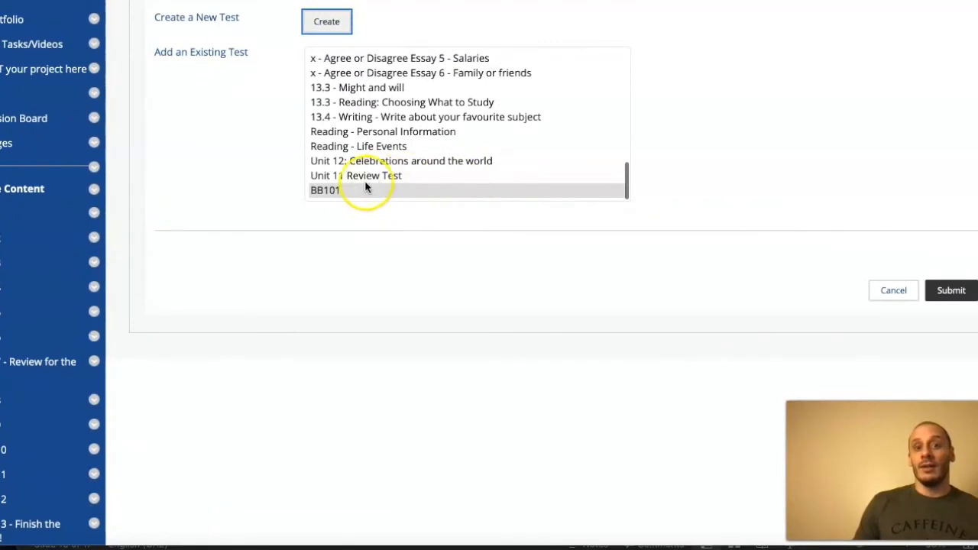
left_click(321, 191)
left_click(949, 288)
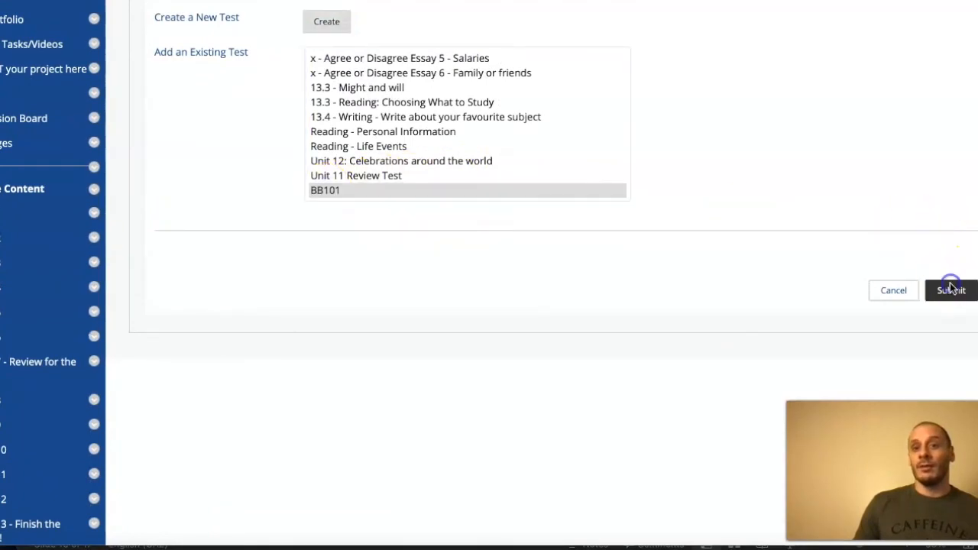
- Allow multiple attempts on the BB101 test and show students all answers and their submitted answers after submission
scroll(654, 272, "down", 9)
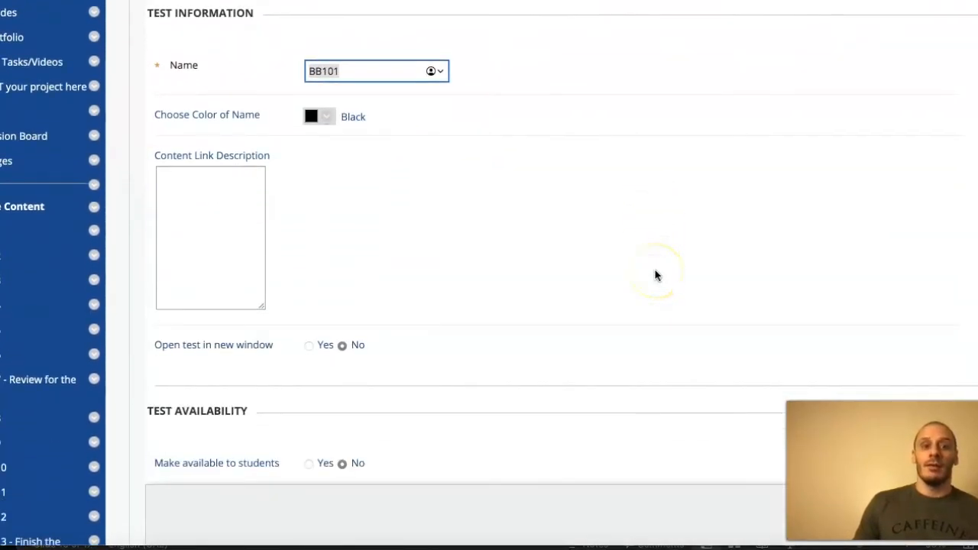
left_click(158, 291)
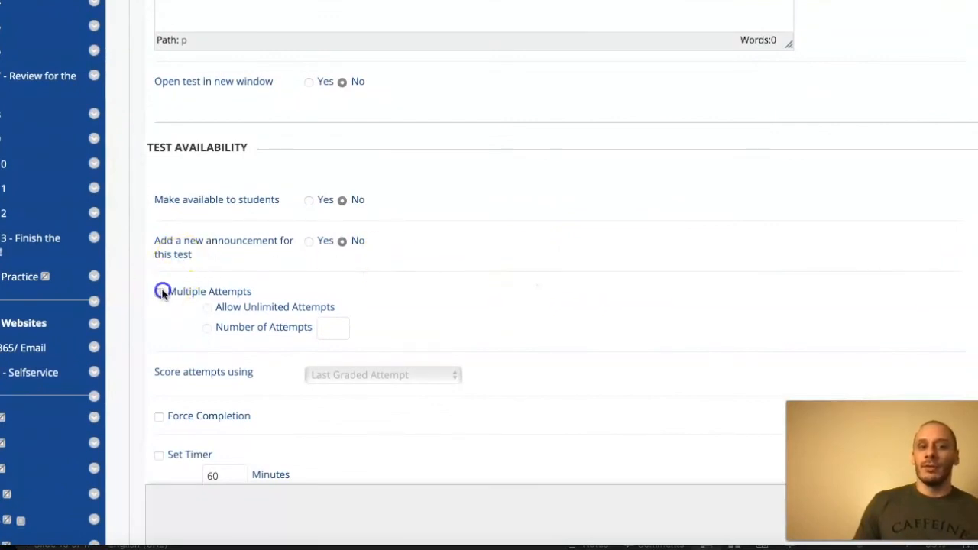
scroll(611, 290, "down", 1)
scroll(609, 291, "down", 13)
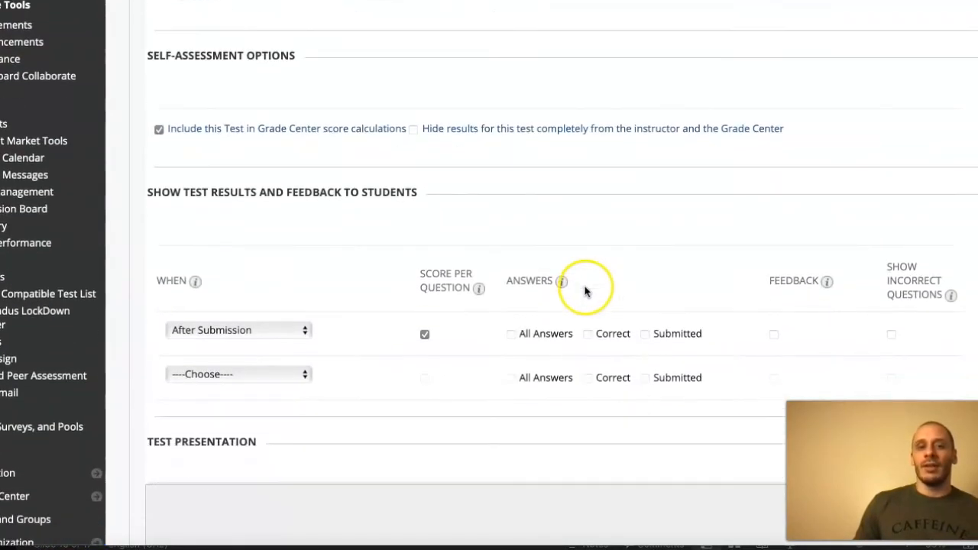
left_click(644, 297)
left_click(511, 297)
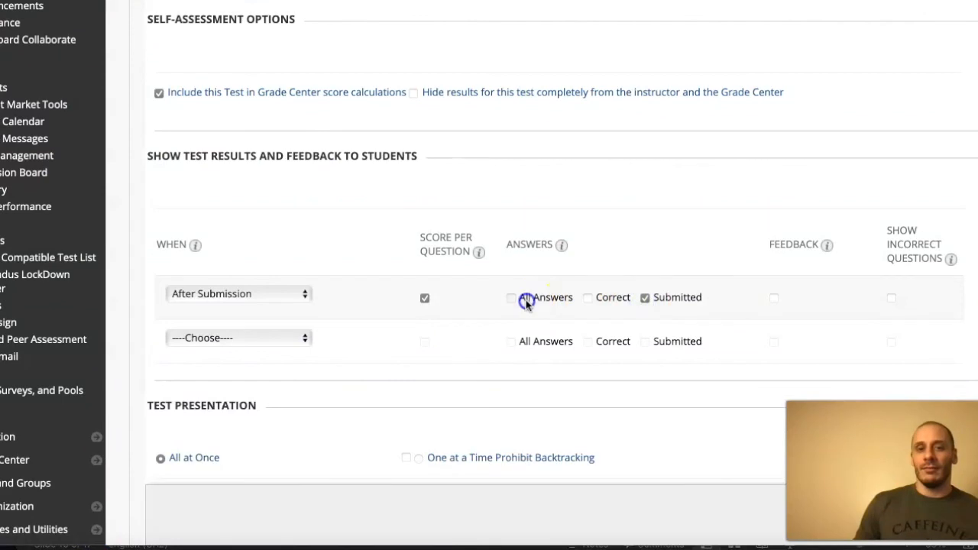
- Submit the test options, keeping the All at Once presentation without randomized questions
scroll(764, 267, "down", 2)
scroll(855, 237, "down", 1)
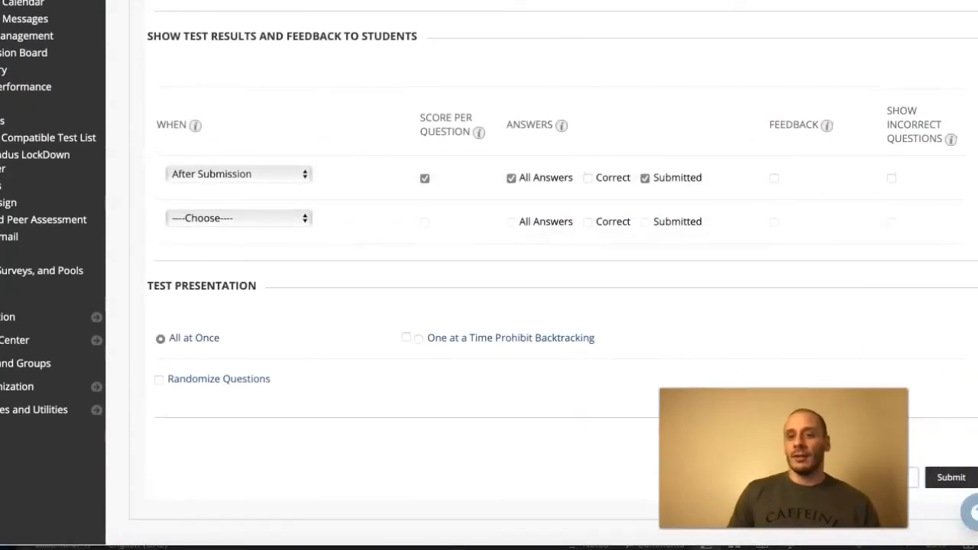
left_click(941, 478)
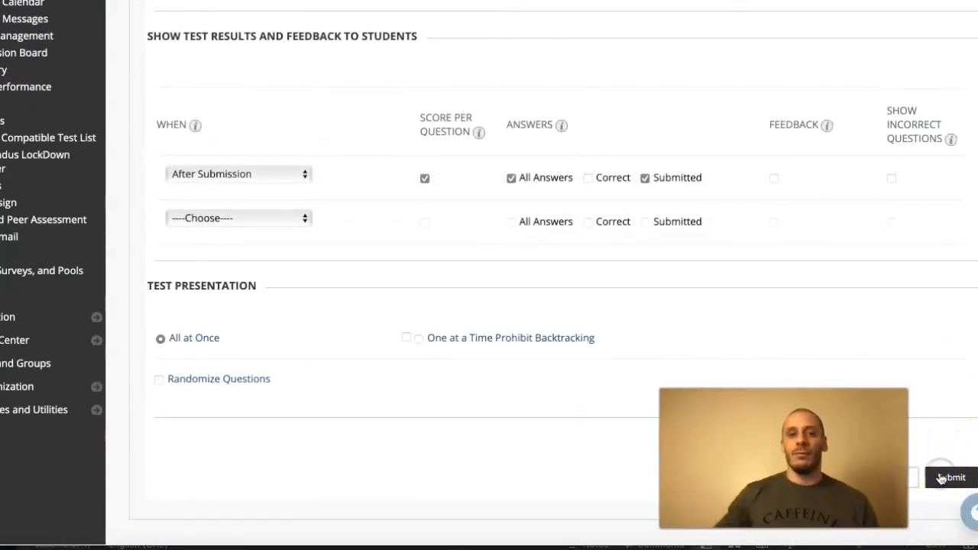
- Open the BB101 test from the Week 6 content, begin the preview attempt and inspect the blanks in both questions
scroll(613, 353, "down", 20)
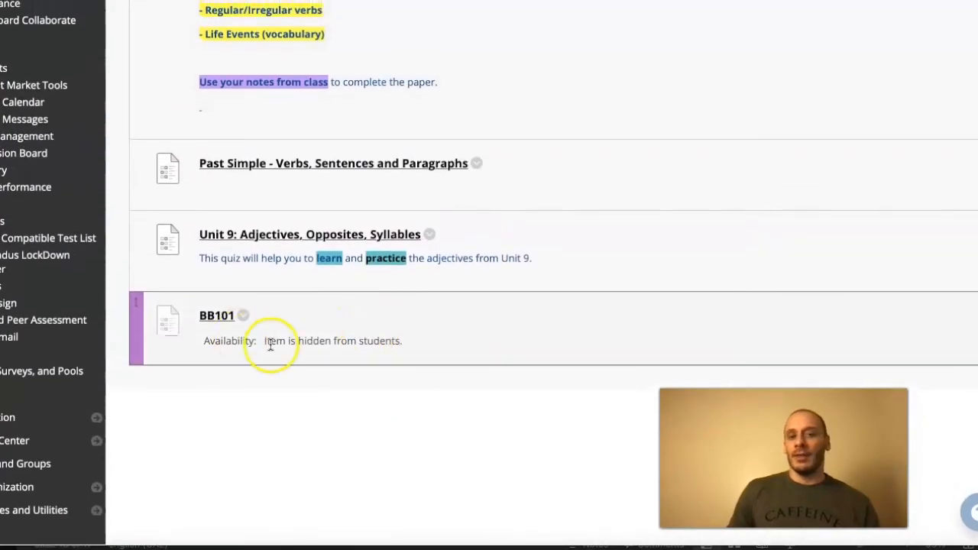
left_click(216, 317)
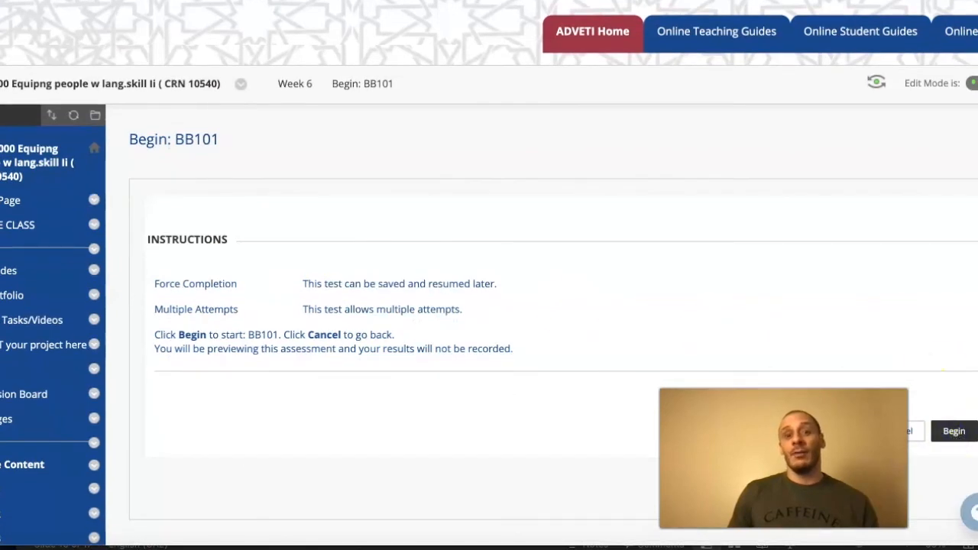
left_click(953, 431)
scroll(534, 312, "down", 5)
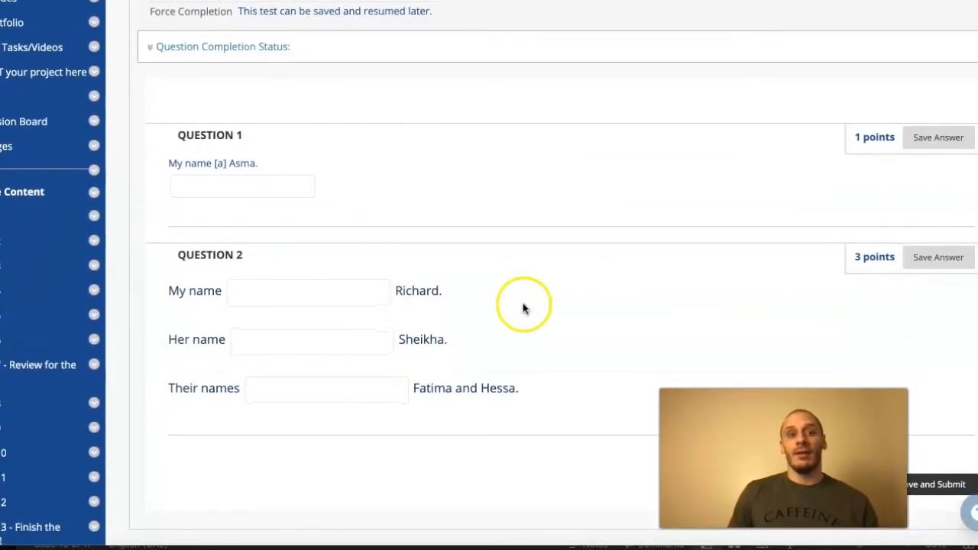
scroll(522, 306, "down", 1)
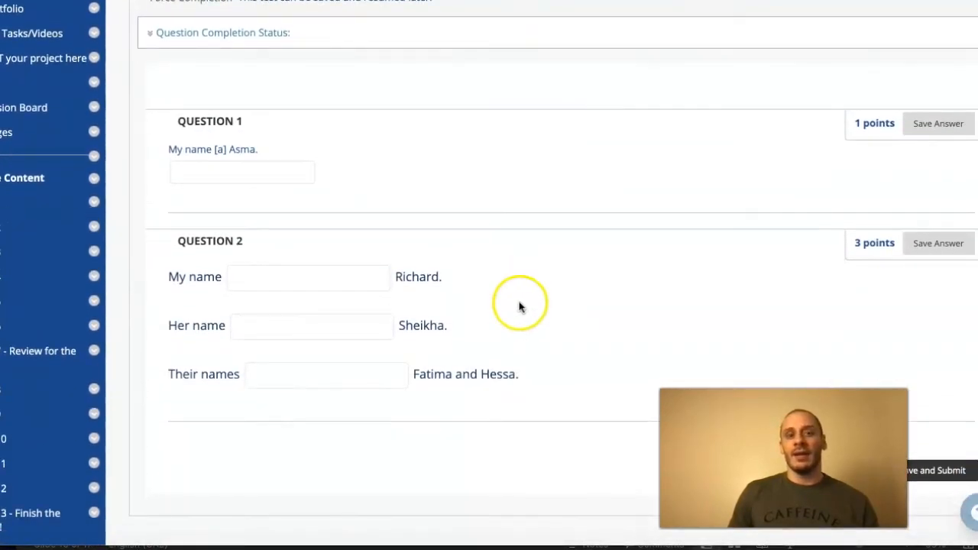
left_click(219, 151)
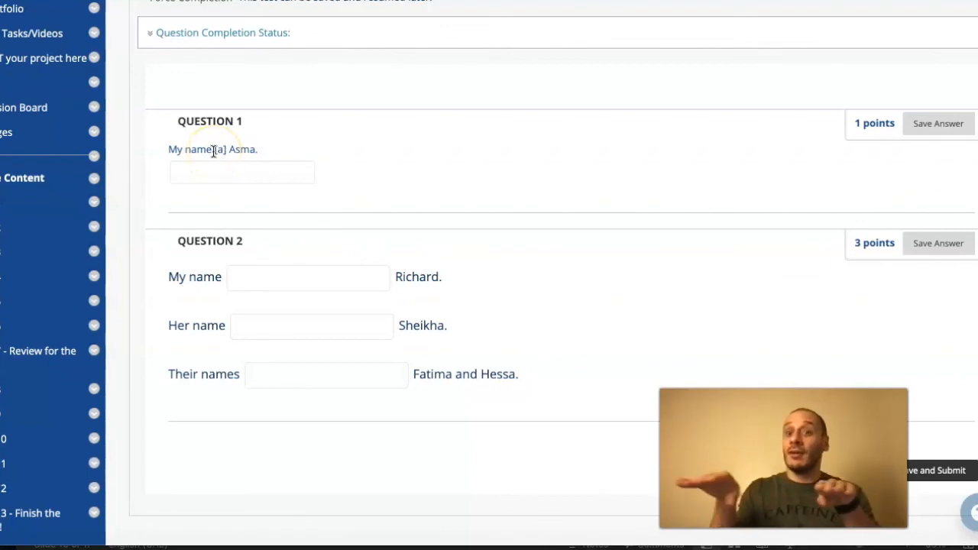
- Answer the first two blanks of Question 2 with "is" and move on to the third blank
left_click(285, 278)
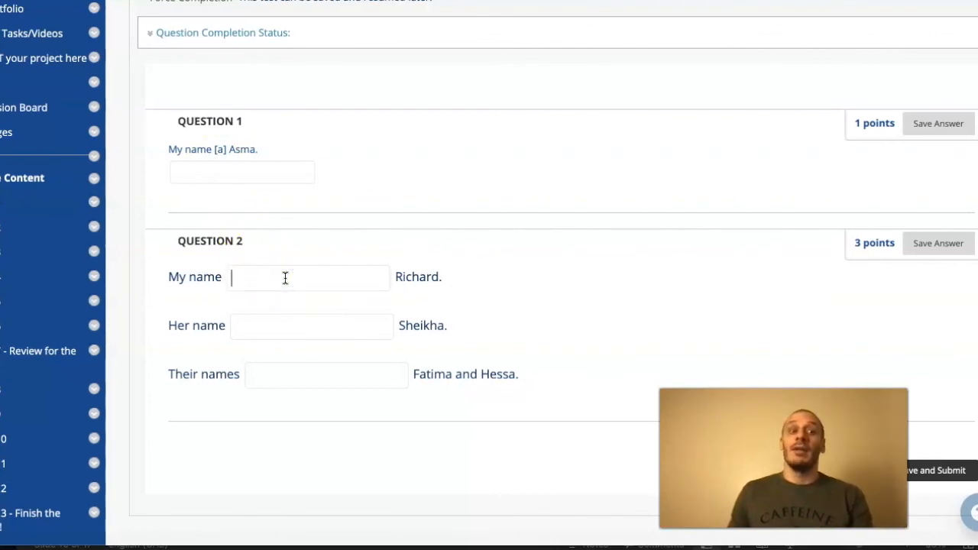
type("is")
key("Tab")
type("is")
key("Tab")
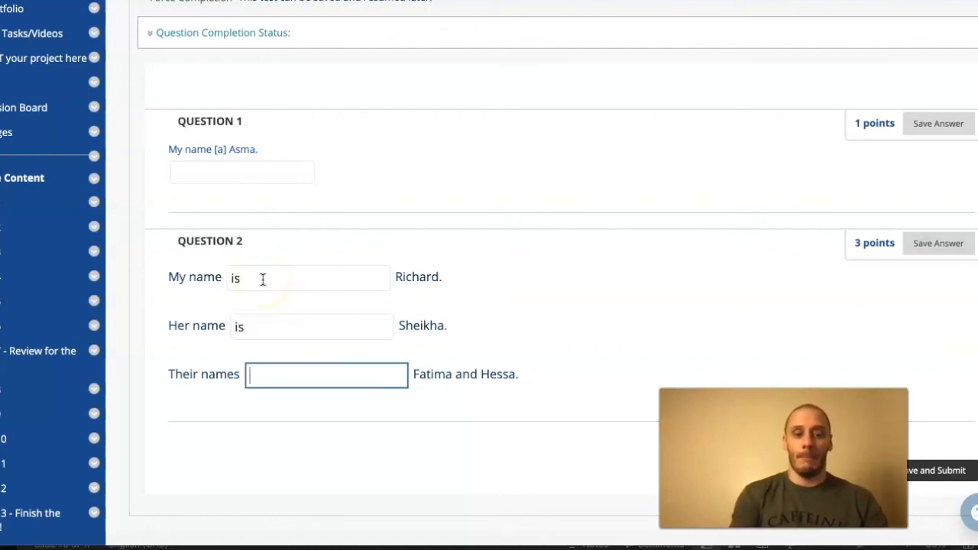